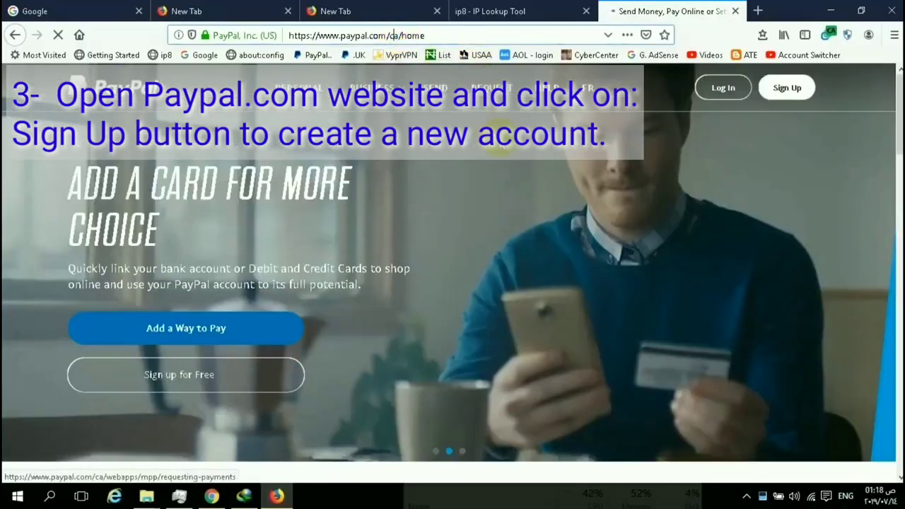
# Step: Start signing up for a new personal PayPal account
pyautogui.click(787, 89)
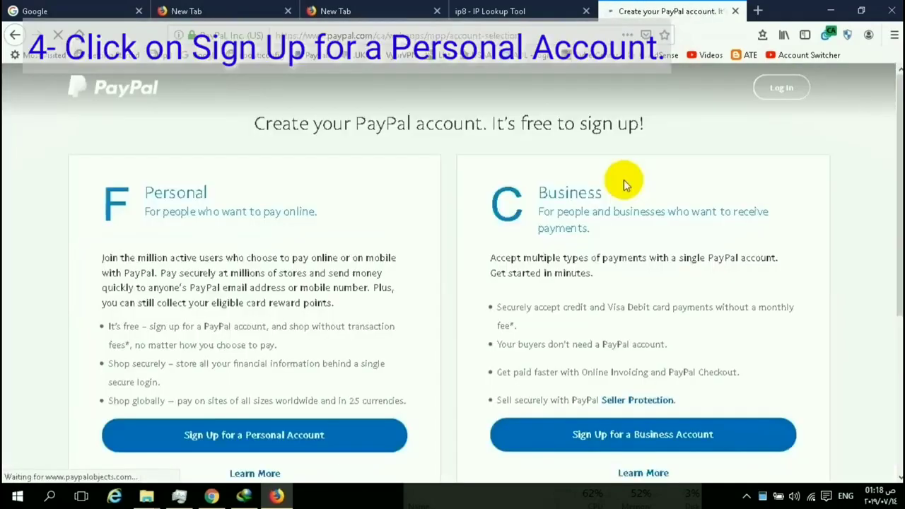
pyautogui.scroll(-2, 287, 307)
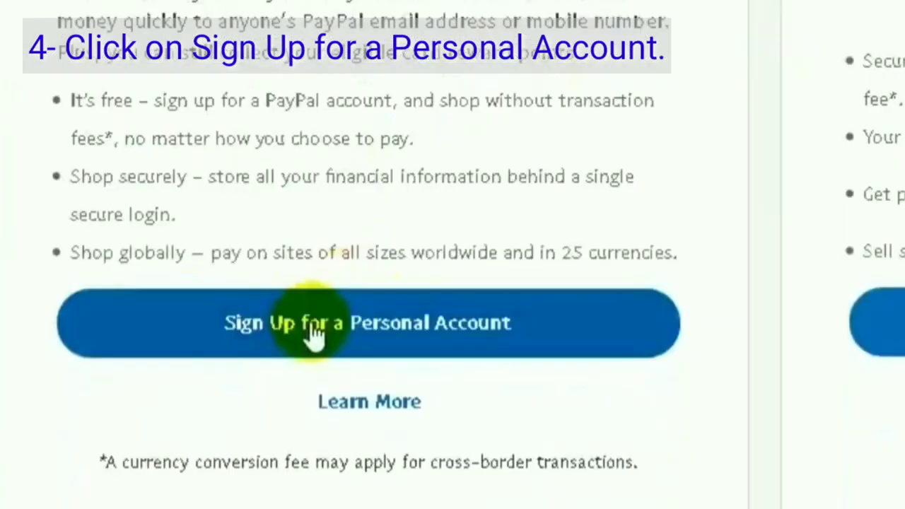
pyautogui.click(227, 351)
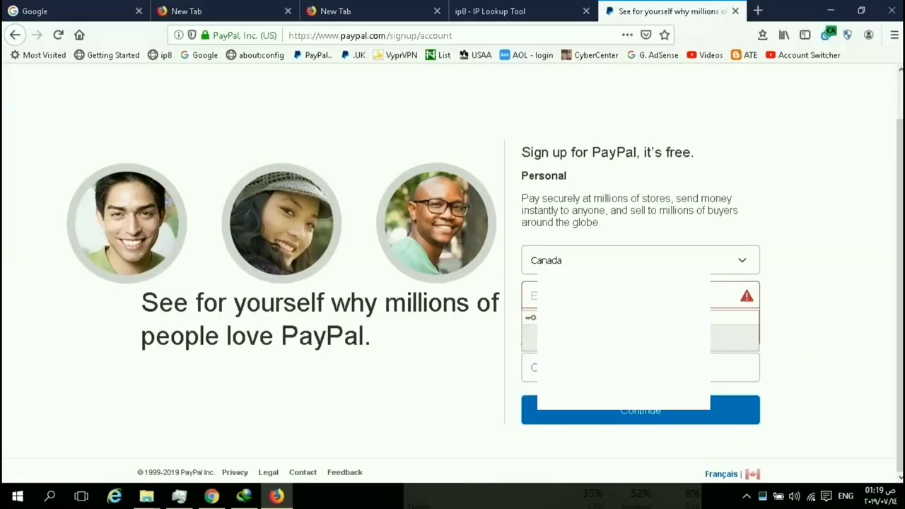
# Step: Fill in the e-mail address, the account password and its confirmation for the Canadian account, and continue to the personal details
pyautogui.write('al')
pyautogui.press('Down')
pyautogui.press('Return')
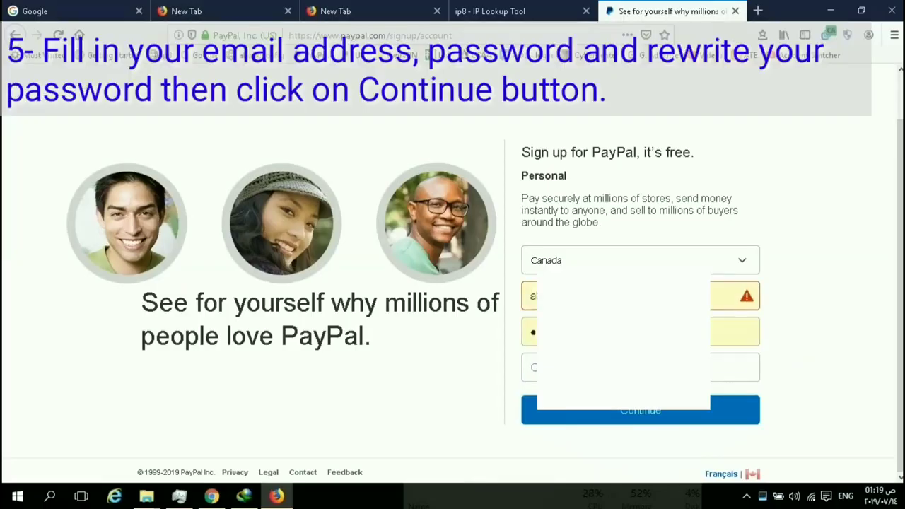
pyautogui.click(532, 367)
pyautogui.press('Down')
pyautogui.press('Return')
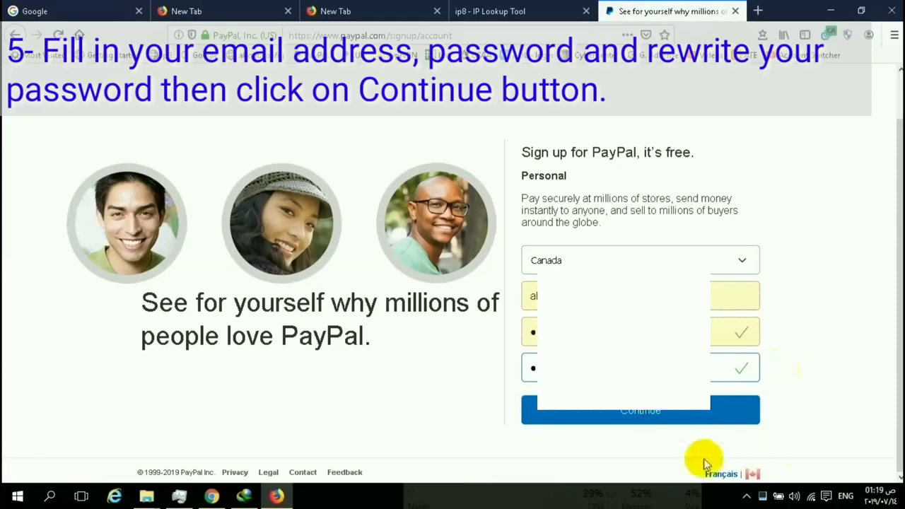
pyautogui.click(638, 419)
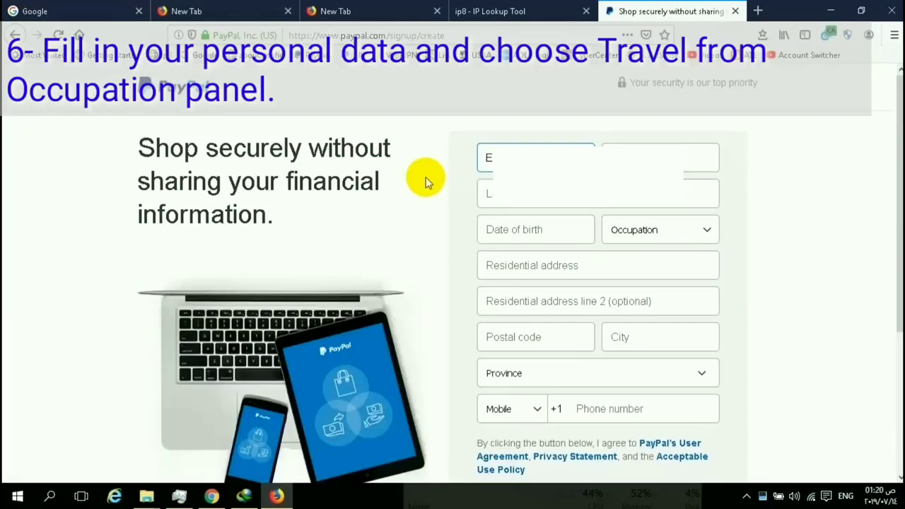
# Step: Fill in the remaining name fields and the date of birth in the personal details form
pyautogui.click(631, 152)
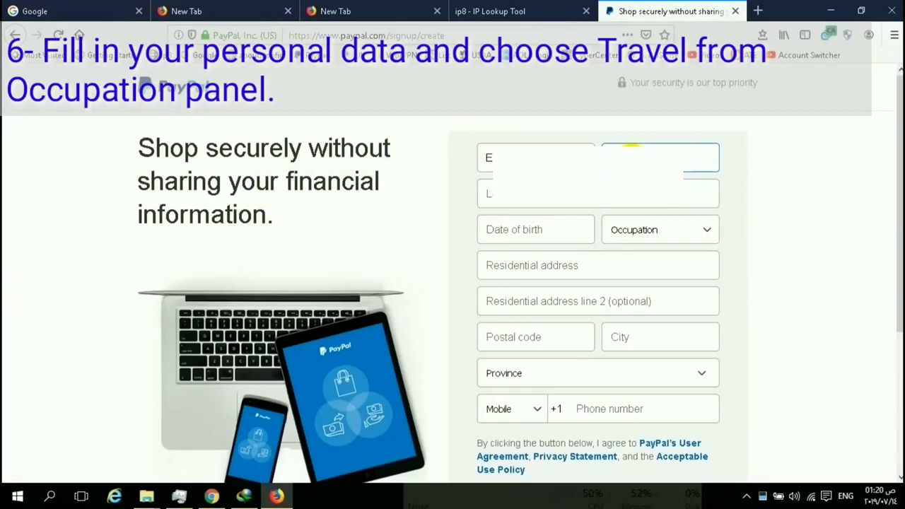
pyautogui.click(533, 204)
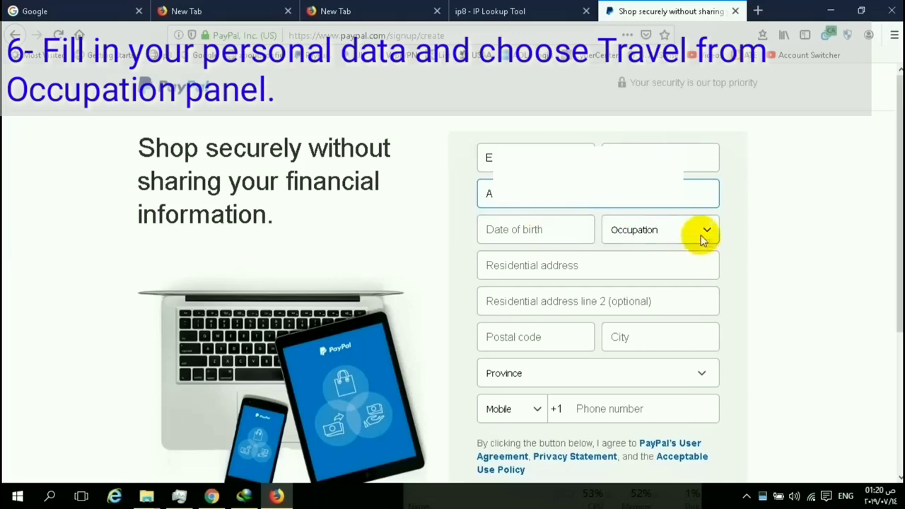
pyautogui.click(576, 228)
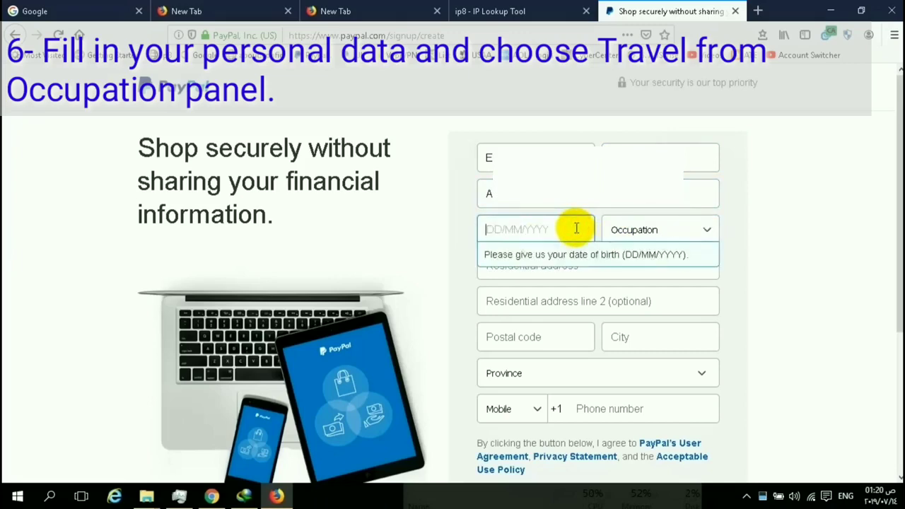
pyautogui.write('01/01/2000')
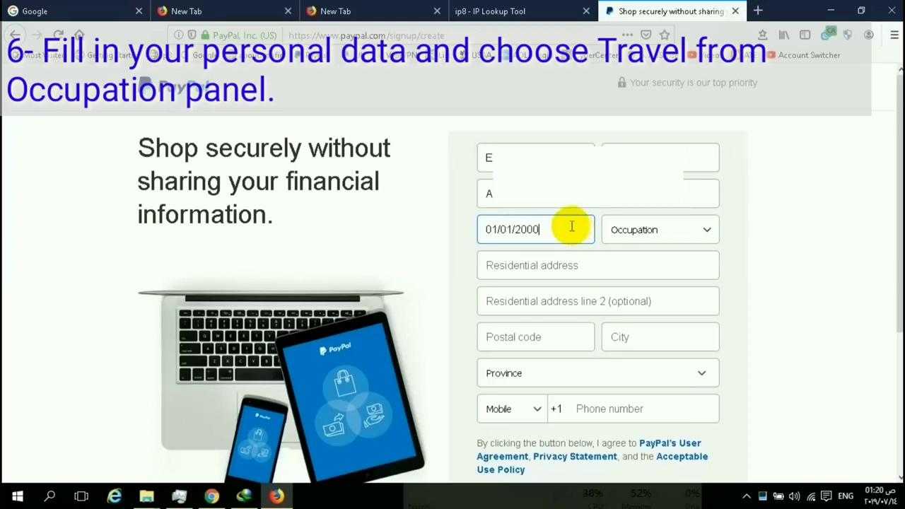
# Step: Set the occupation to Travel
pyautogui.click(636, 233)
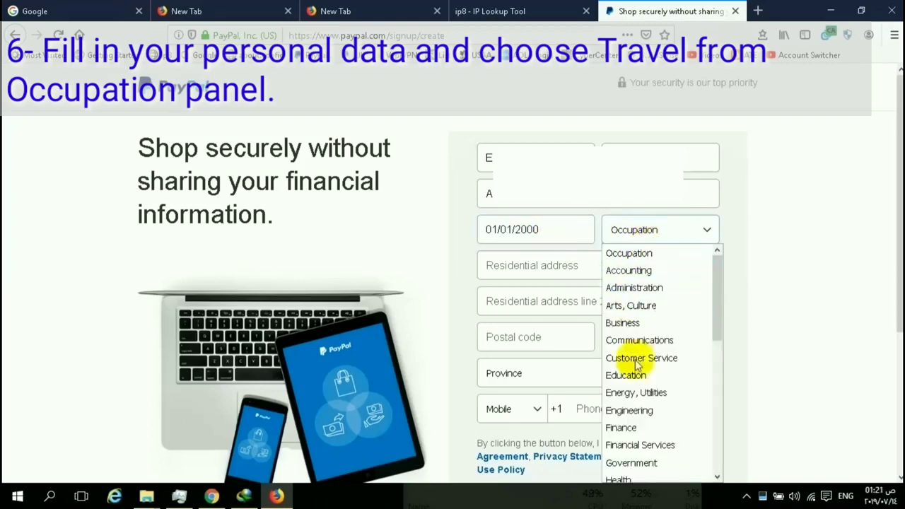
pyautogui.scroll(-6, 640, 364)
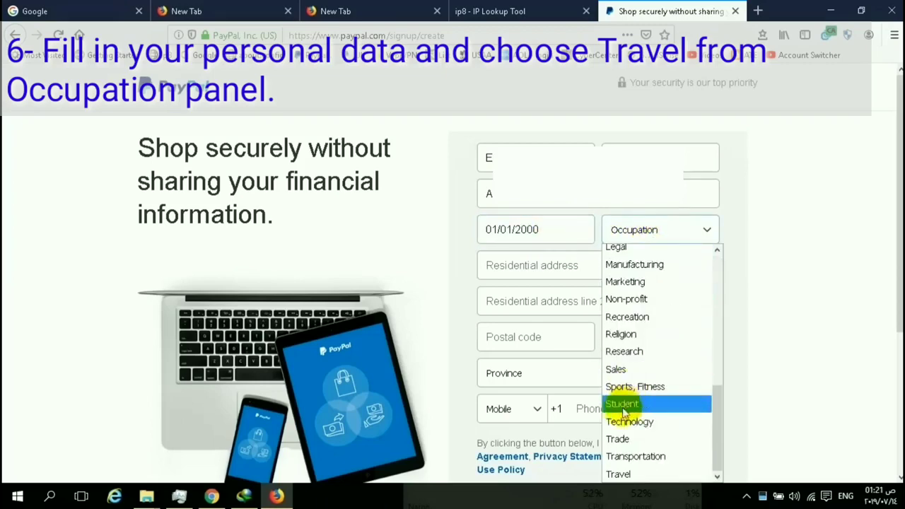
pyautogui.click(633, 474)
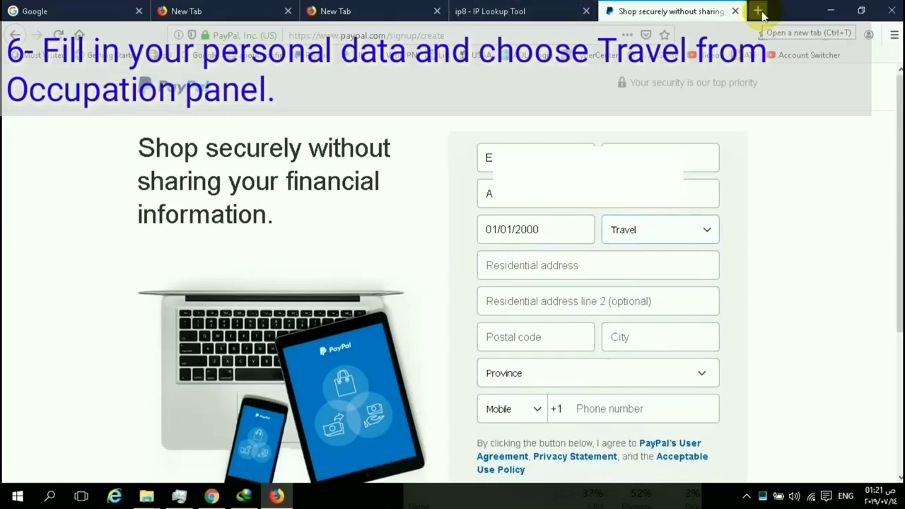
# Step: Open the fakenamegenerator.com website in a new browser tab
pyautogui.click(760, 11)
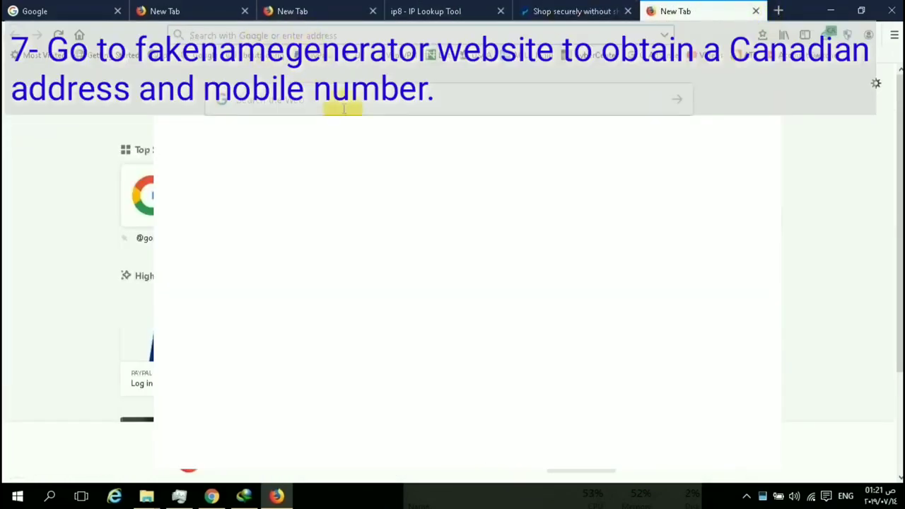
pyautogui.write('fakensmegenerator')
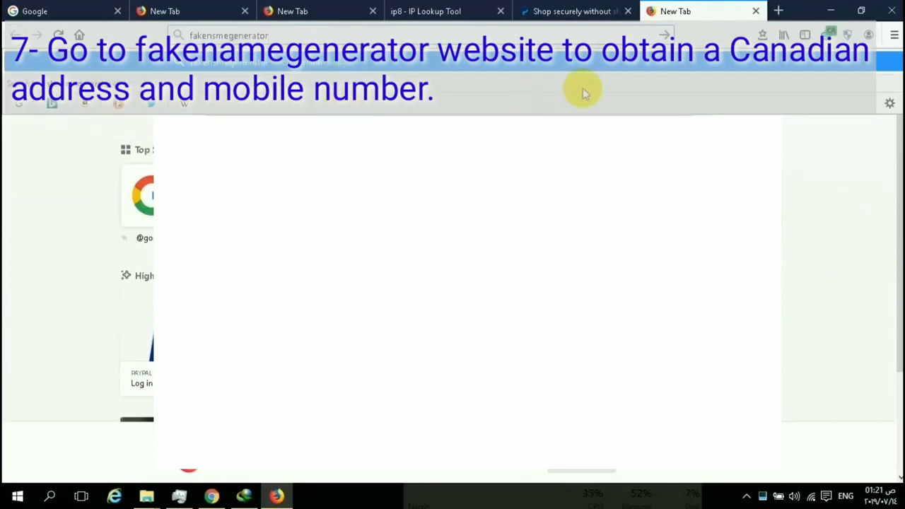
pyautogui.write('.com')
pyautogui.press('Return')
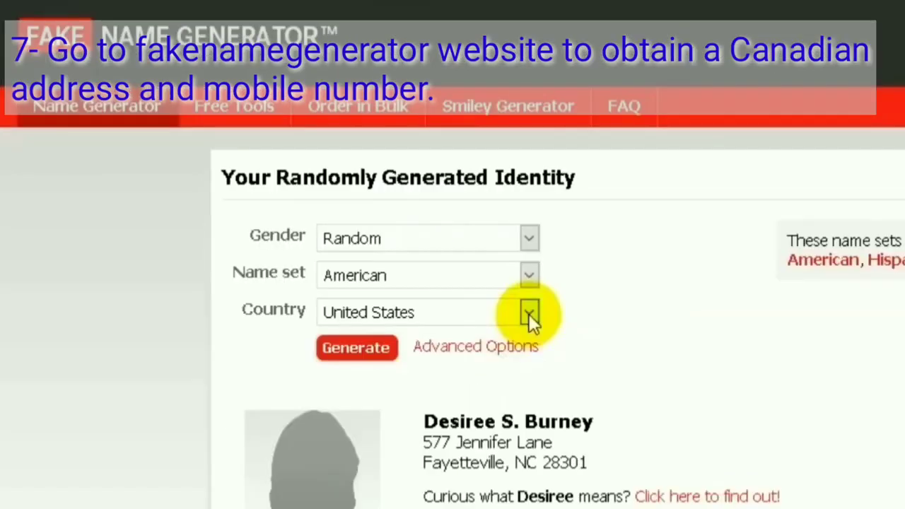
# Step: Generate a random identity with gender Male and country Canada
pyautogui.click(397, 259)
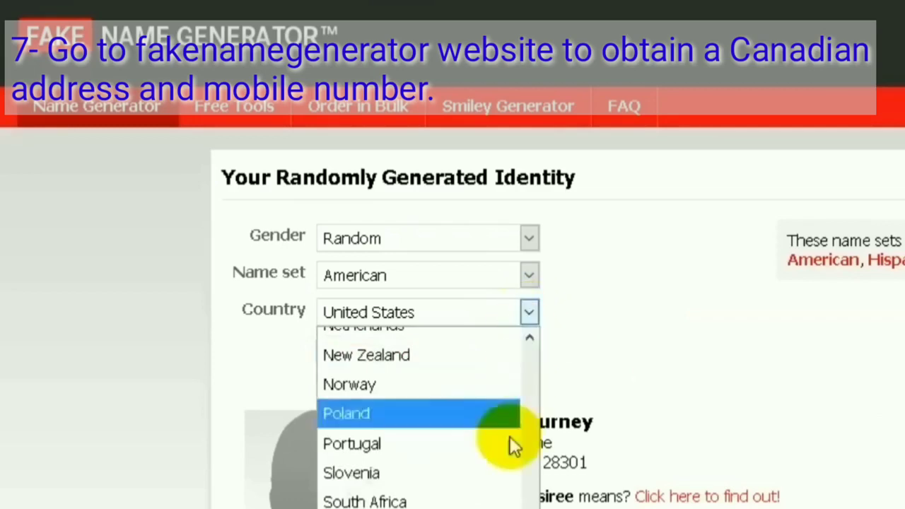
pyautogui.scroll(4, 510, 437)
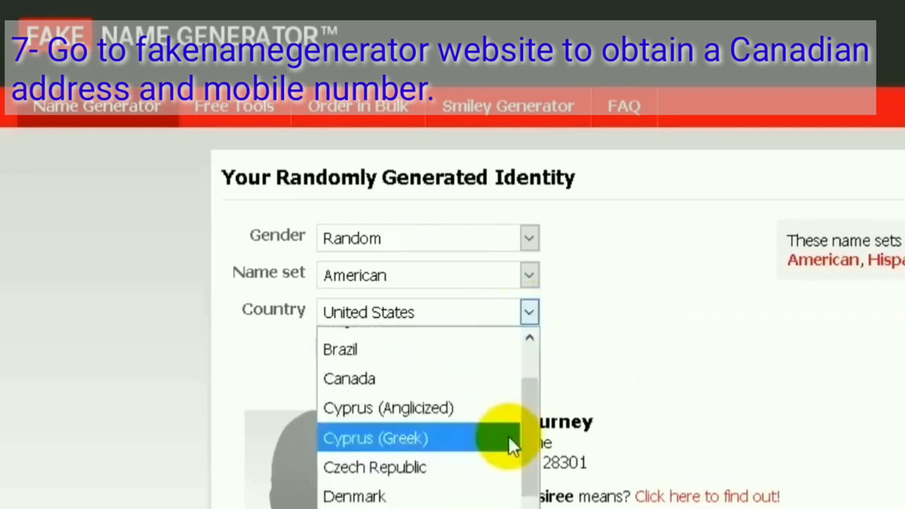
pyautogui.click(431, 381)
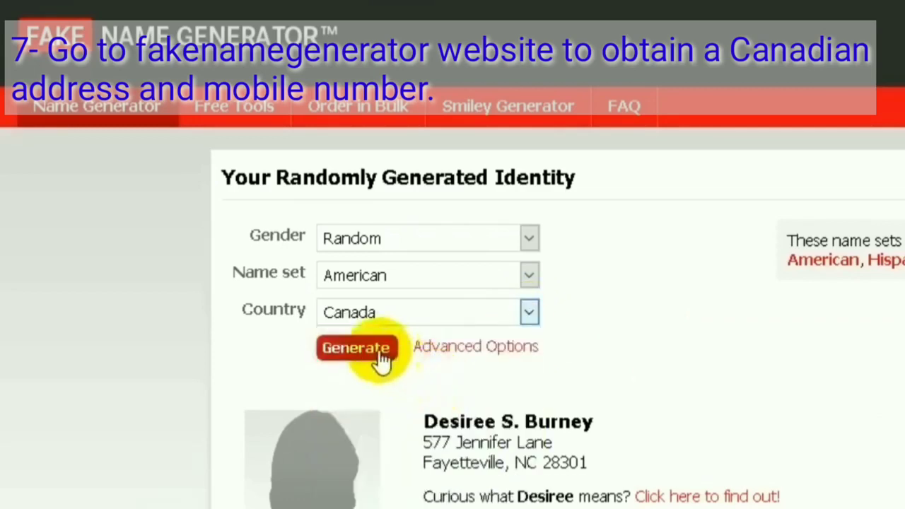
pyautogui.click(522, 240)
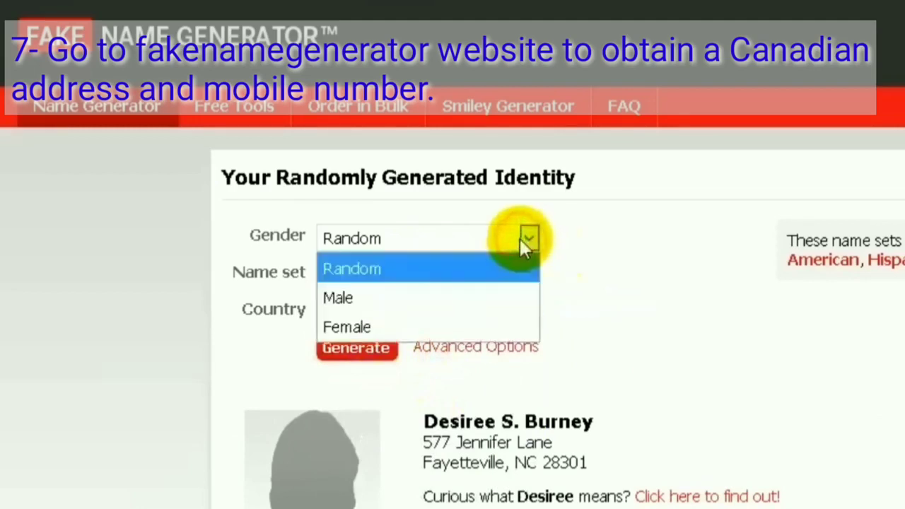
pyautogui.click(340, 297)
pyautogui.click(353, 349)
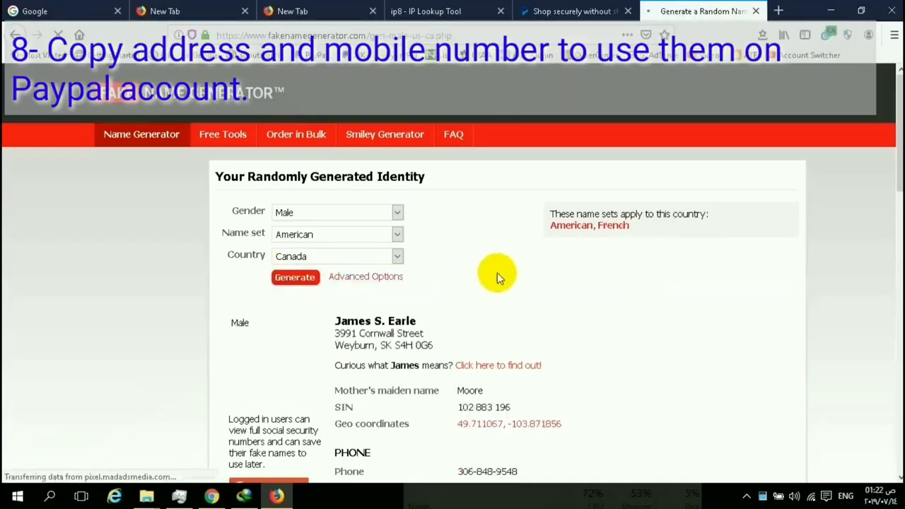
# Step: Copy the generated identity's phone number into the phone number field of the PayPal sign-up form
pyautogui.scroll(-2, 567, 266)
pyautogui.scroll(-2, 567, 268)
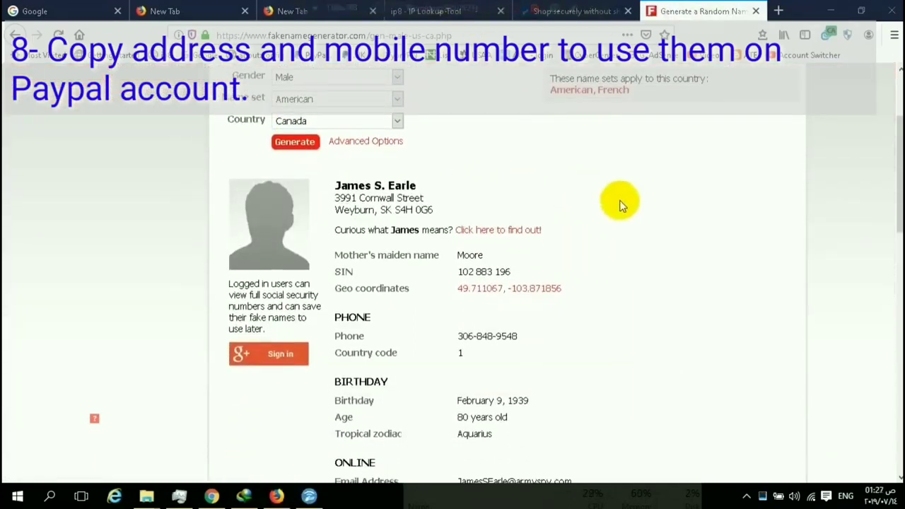
pyautogui.moveTo(520, 337); pyautogui.dragTo(455, 340)
pyautogui.rightClick(475, 332)
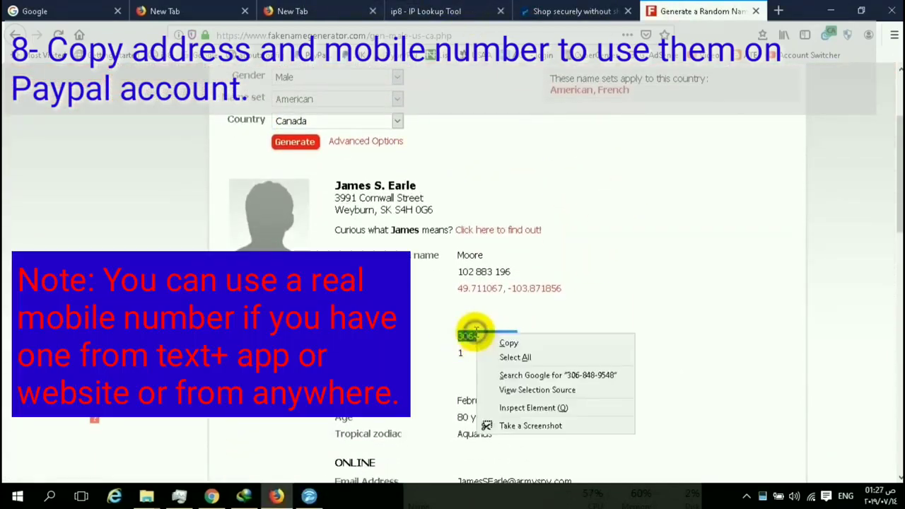
pyautogui.click(508, 344)
pyautogui.click(552, 13)
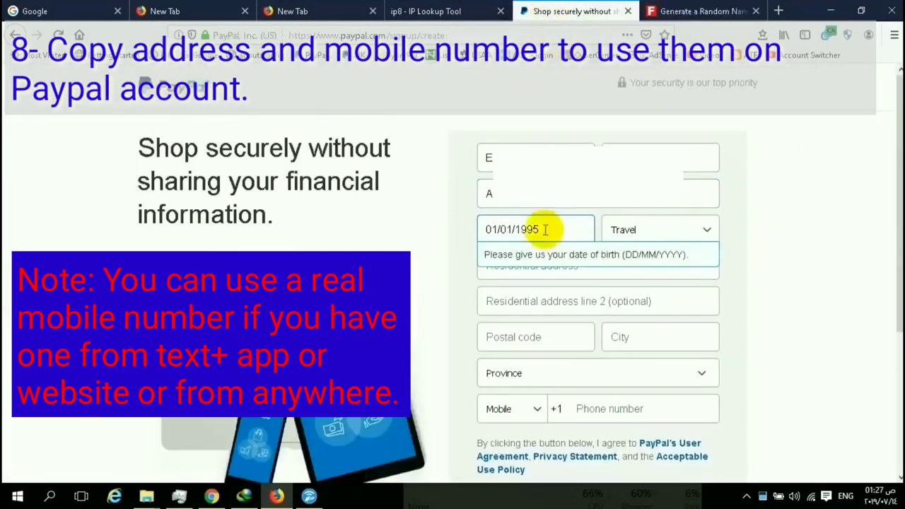
pyautogui.click(596, 409)
pyautogui.rightClick(596, 409)
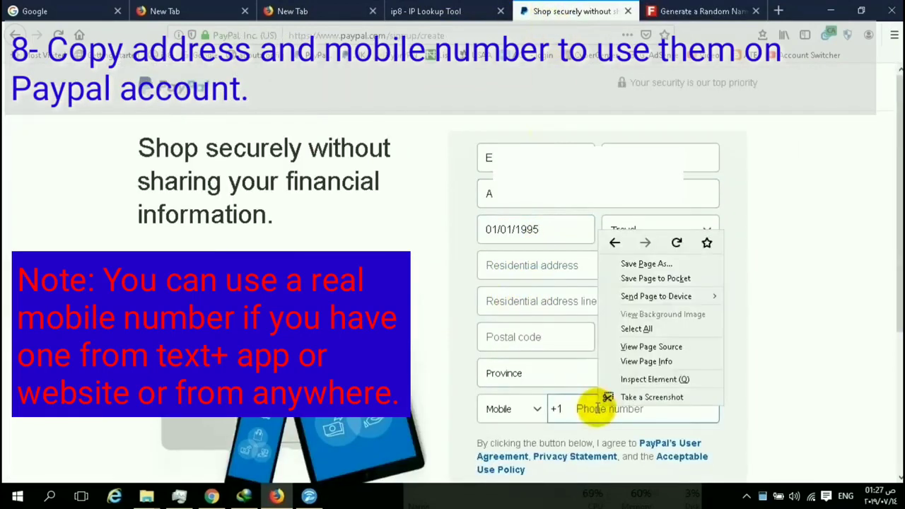
pyautogui.click(606, 412)
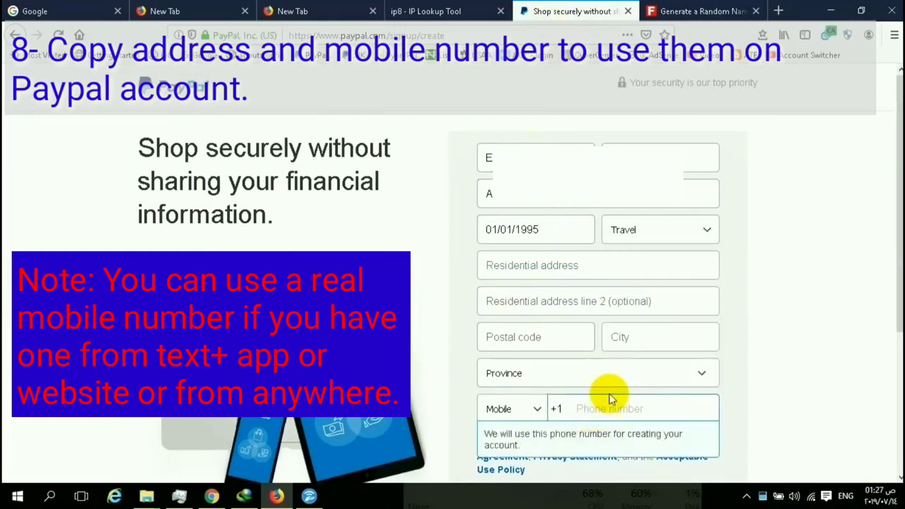
pyautogui.hotkey('ctrl', 'v')
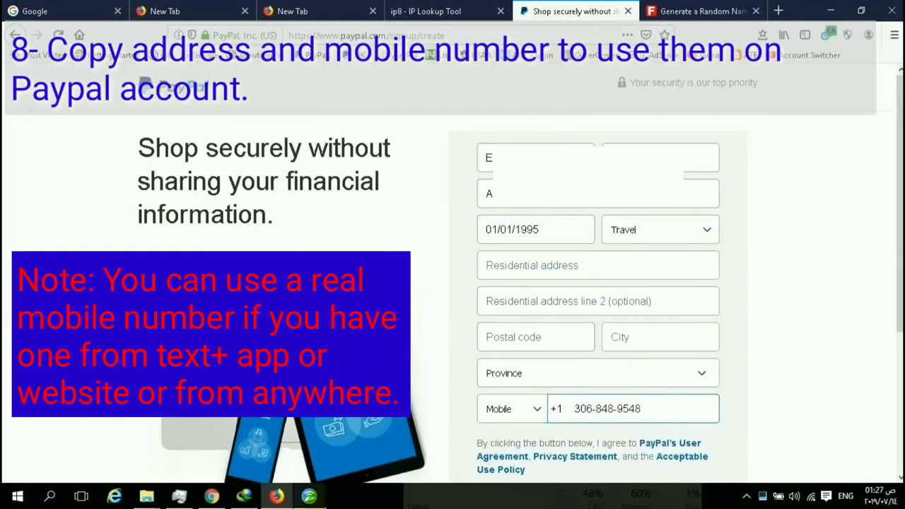
# Step: Copy the generated identity's street address into the residential address field of the PayPal sign-up form
pyautogui.click(684, 11)
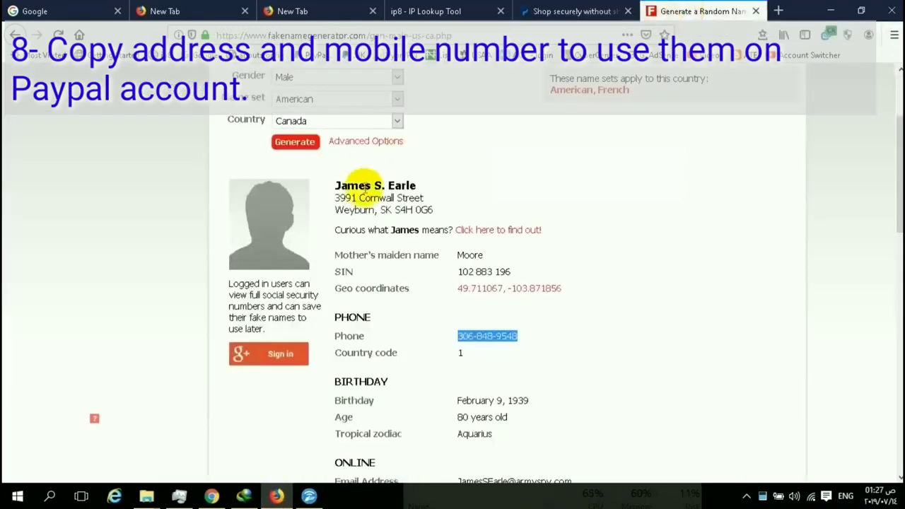
pyautogui.moveTo(422, 199)
pyautogui.mouseDown()
pyautogui.moveTo(335, 199)
pyautogui.moveTo(427, 197)
pyautogui.mouseUp()
pyautogui.rightClick(418, 200)
pyautogui.click(433, 210)
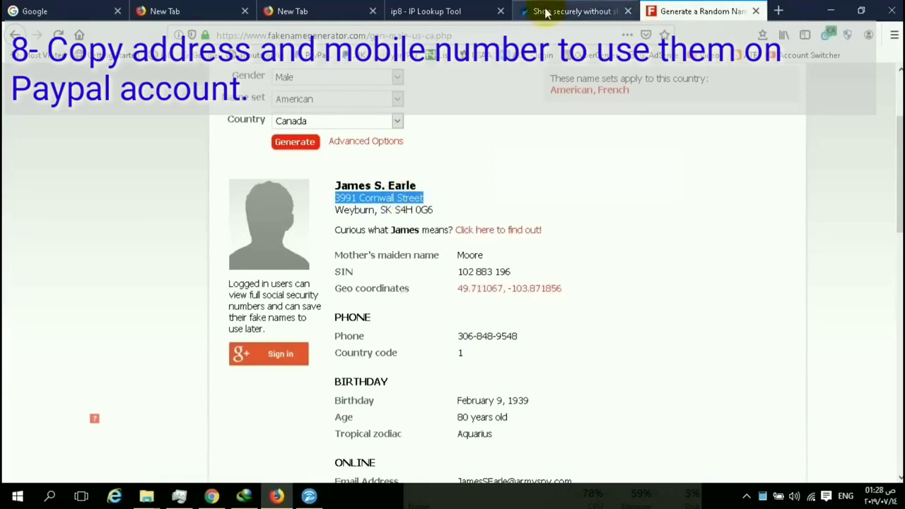
pyautogui.click(544, 11)
pyautogui.click(532, 264)
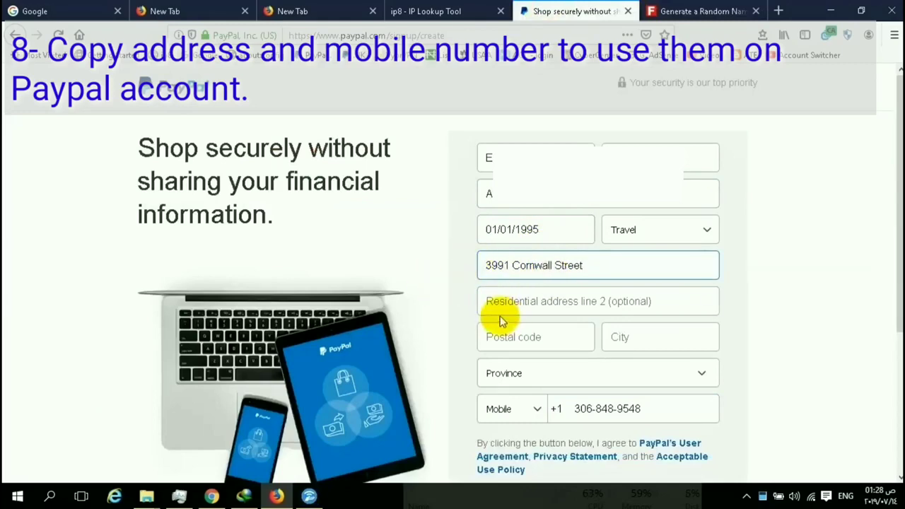
# Step: Copy the last Ottawa postal code in the first row of the nearby places list on the Acronym Finder page
pyautogui.click(537, 338)
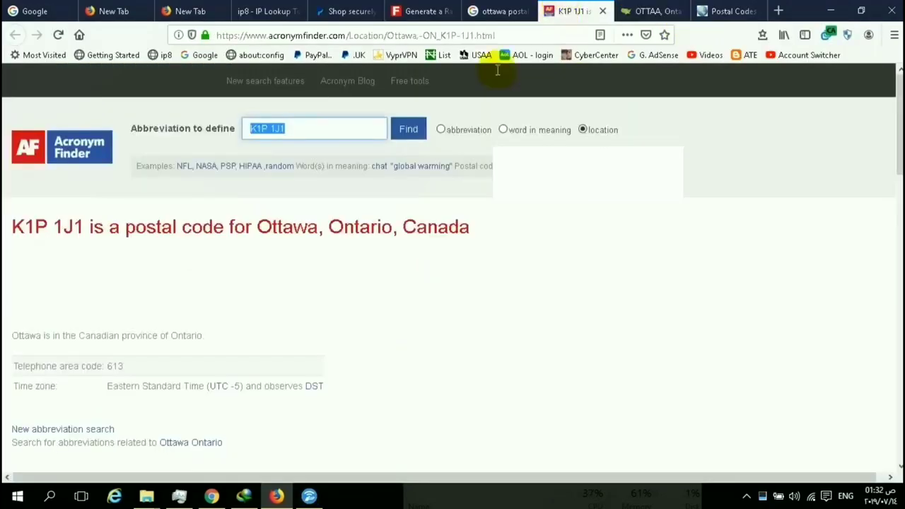
pyautogui.scroll(-4, 486, 239)
pyautogui.scroll(-8, 488, 243)
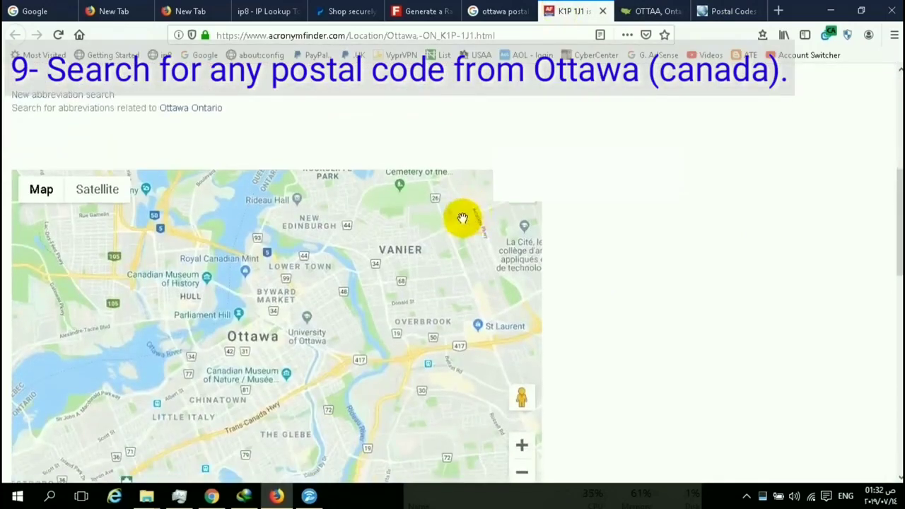
pyautogui.scroll(-1, 464, 216)
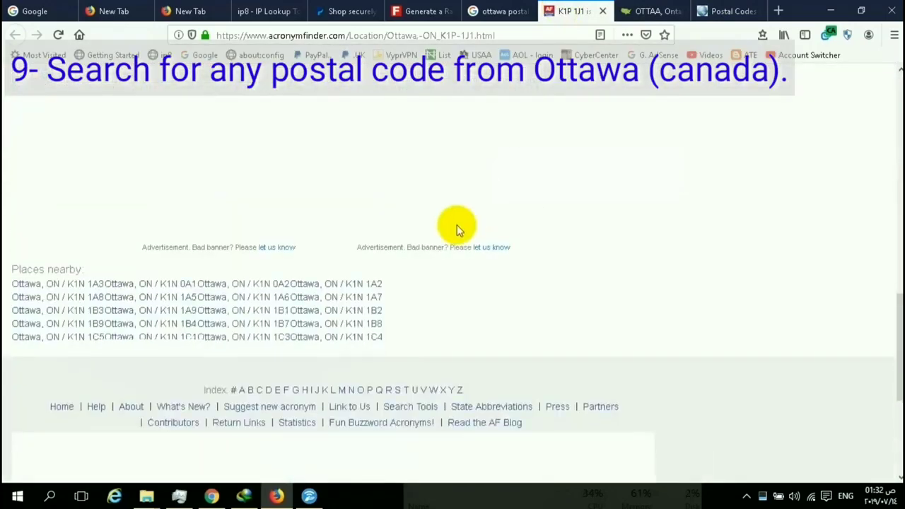
pyautogui.moveTo(385, 288); pyautogui.dragTo(348, 290)
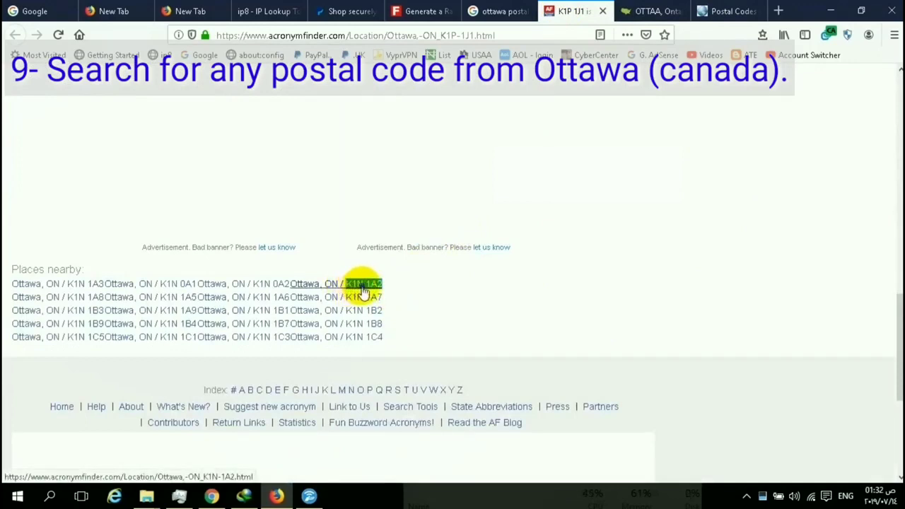
pyautogui.rightClick(363, 292)
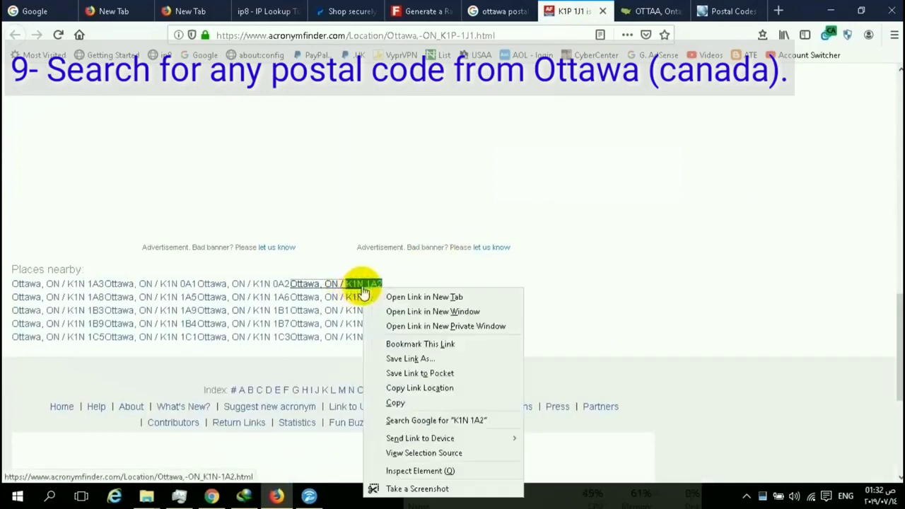
pyautogui.click(385, 402)
pyautogui.click(493, 316)
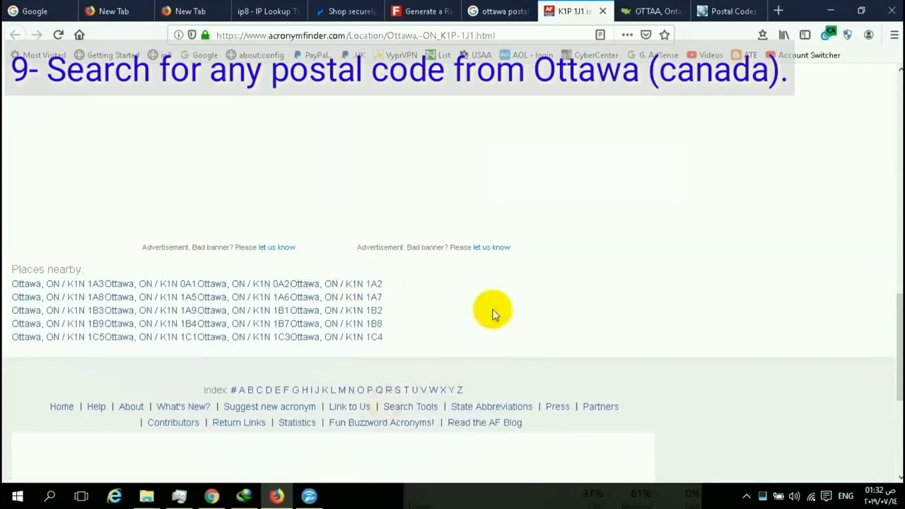
# Step: Paste the postal code into the PayPal sign-up form and accept the suggested Ottawa, ON match to fill the city and province
pyautogui.click(337, 13)
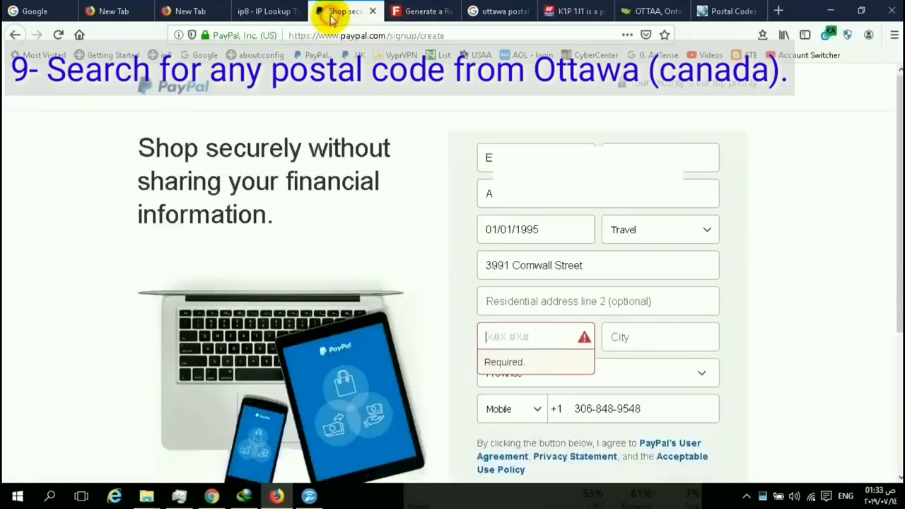
pyautogui.click(518, 331)
pyautogui.hotkey('ctrl', 'v')
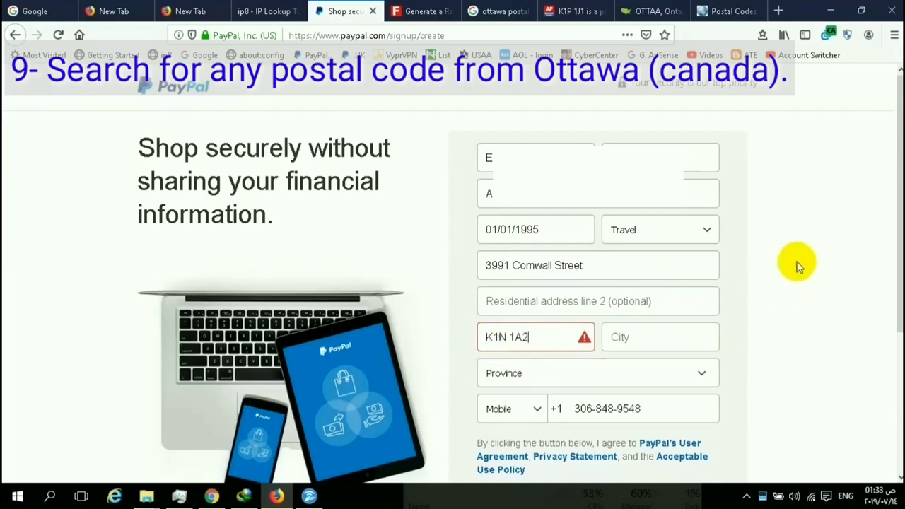
pyautogui.click(556, 340)
pyautogui.click(638, 339)
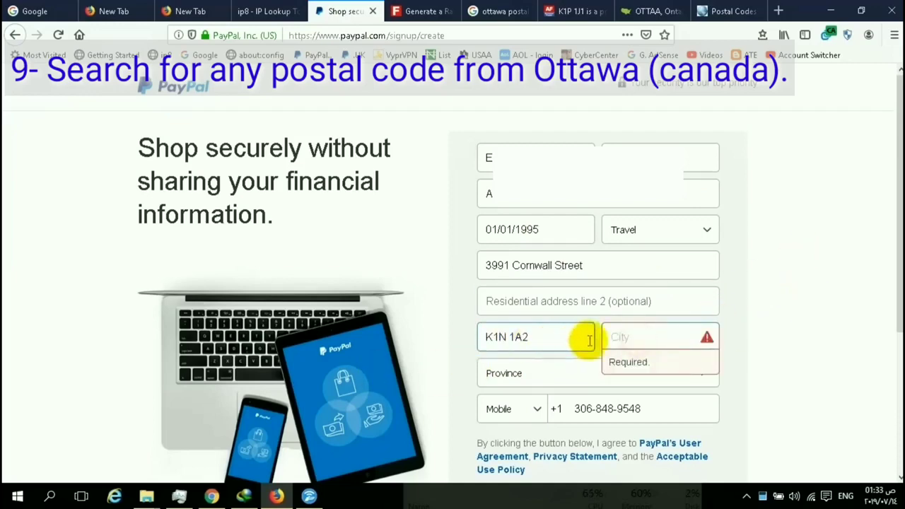
pyautogui.click(521, 338)
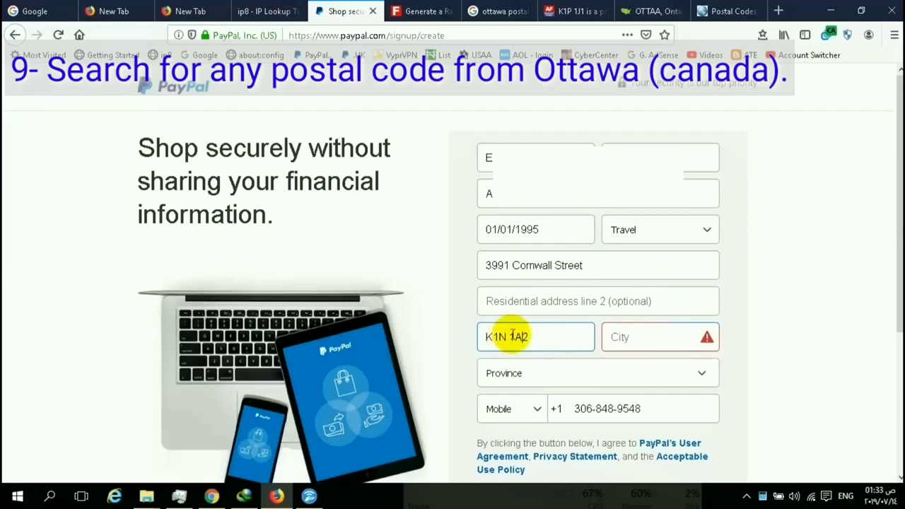
pyautogui.press('BackSpace')
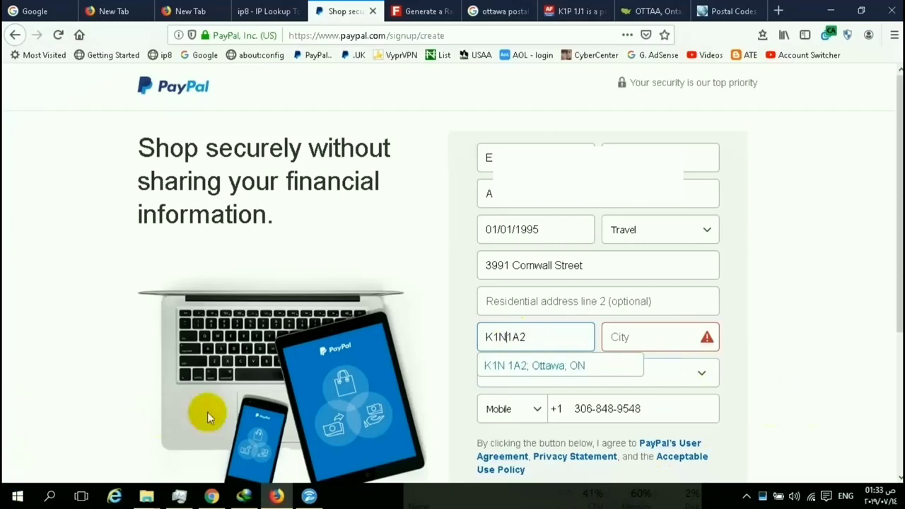
pyautogui.click(528, 366)
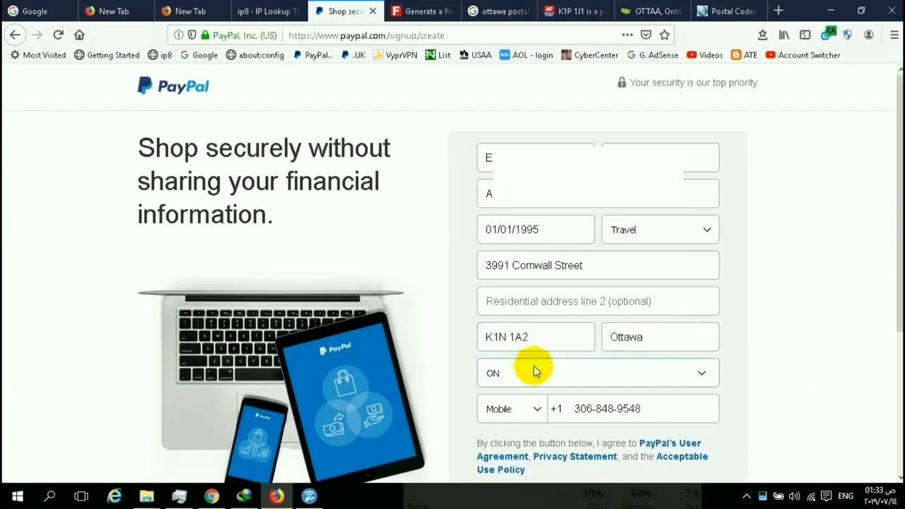
# Step: Agree to the terms and create the account, choosing to postpone linking a card or bank account
pyautogui.scroll(-3, 728, 272)
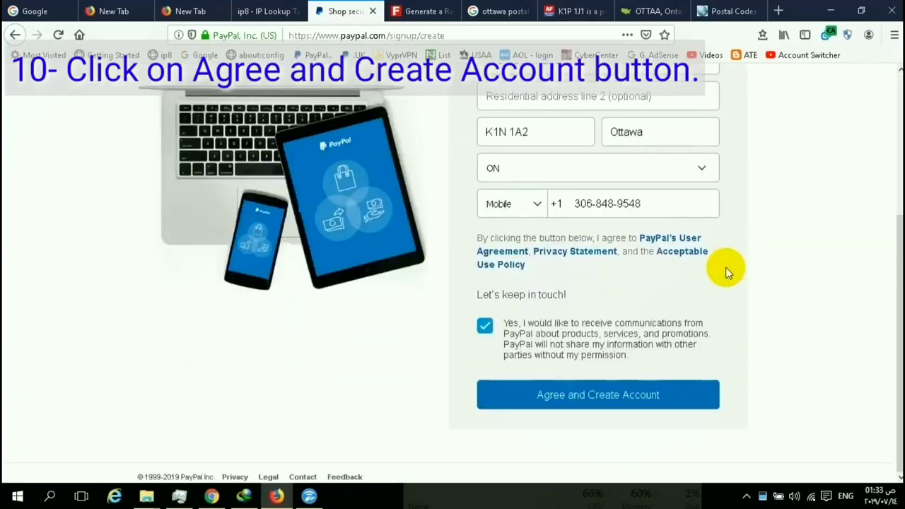
pyautogui.click(600, 400)
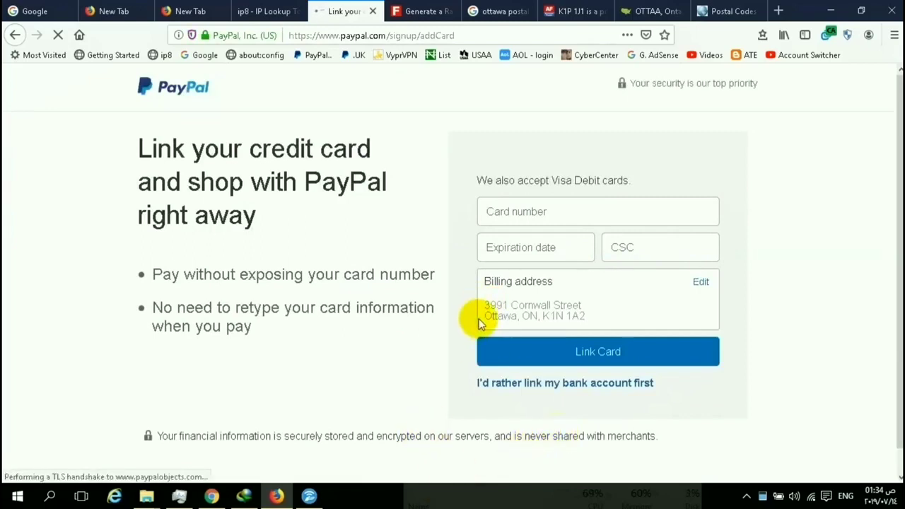
pyautogui.scroll(-1, 604, 318)
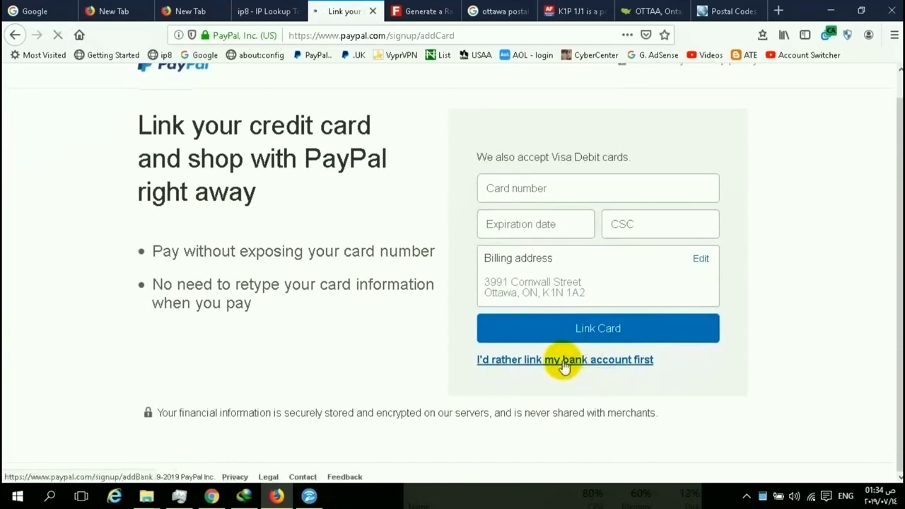
pyautogui.click(563, 363)
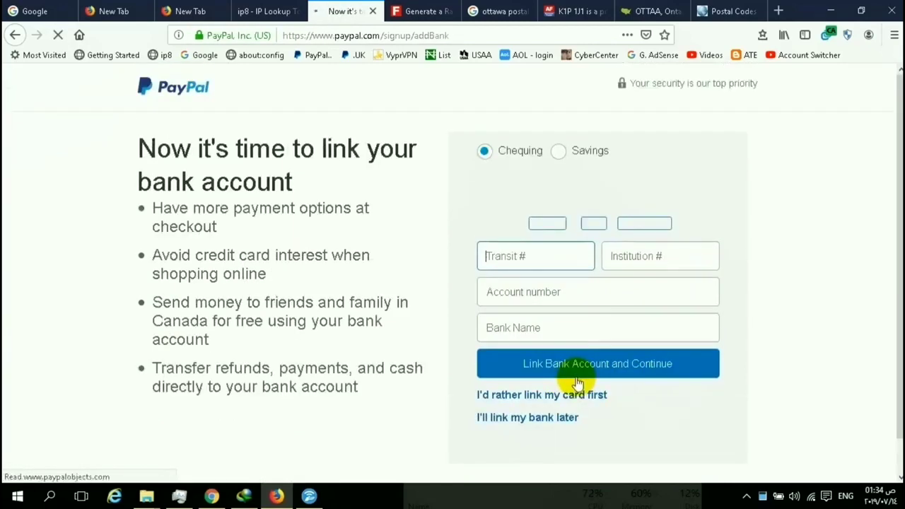
pyautogui.scroll(-1, 543, 383)
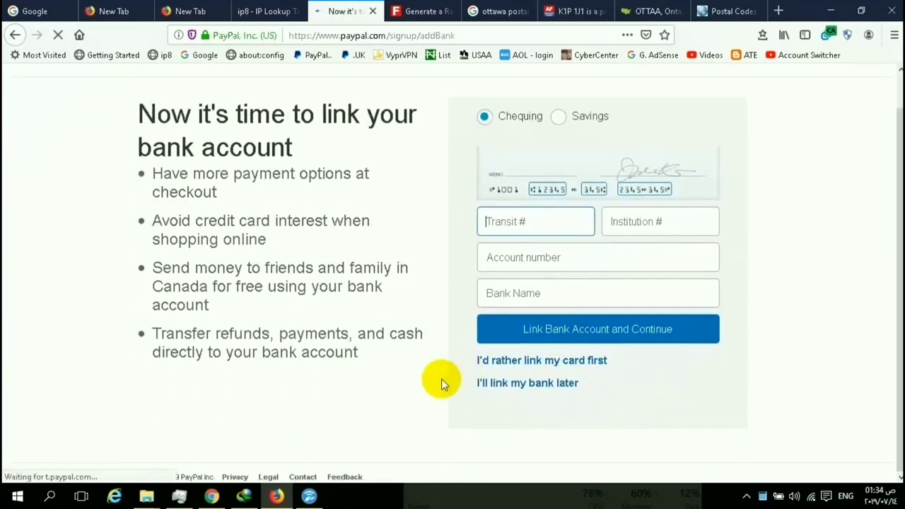
pyautogui.click(523, 384)
pyautogui.scroll(-2, 616, 408)
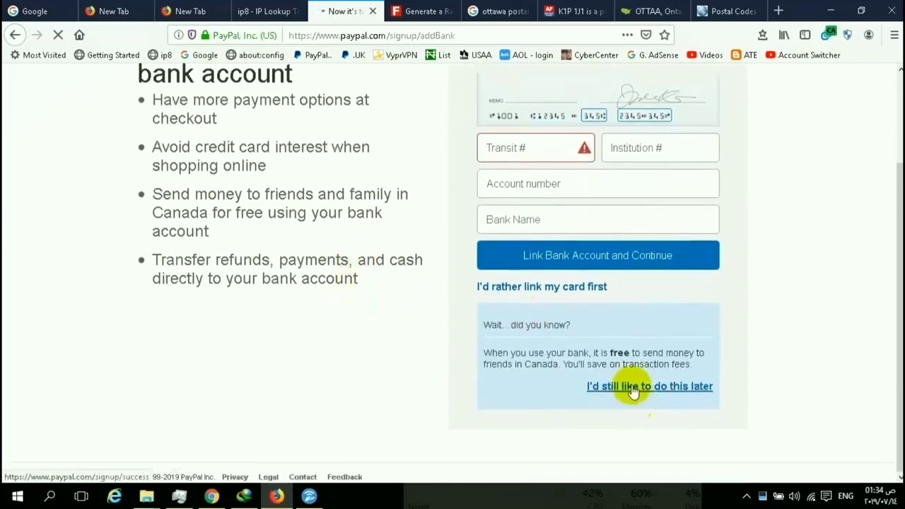
pyautogui.click(632, 389)
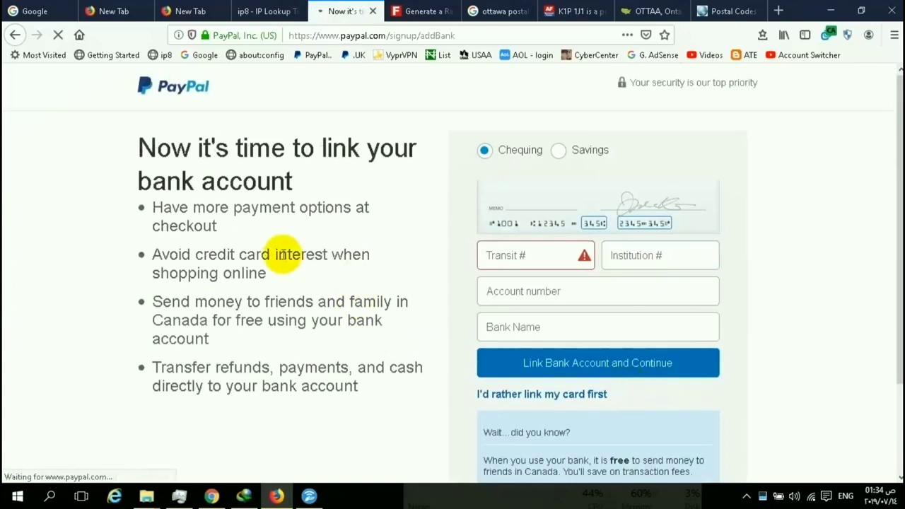
pyautogui.scroll(-3, 294, 261)
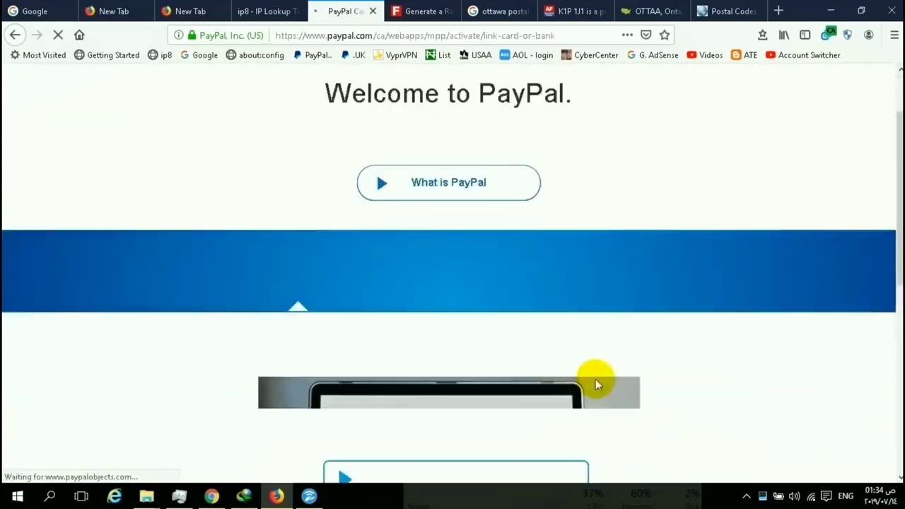
pyautogui.scroll(-2, 596, 379)
pyautogui.scroll(-5, 526, 335)
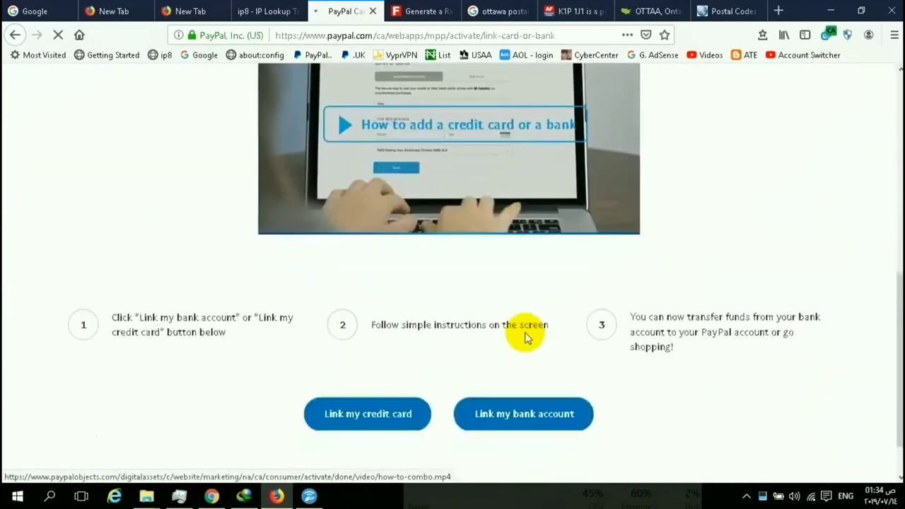
pyautogui.scroll(6, 521, 329)
pyautogui.scroll(2, 521, 315)
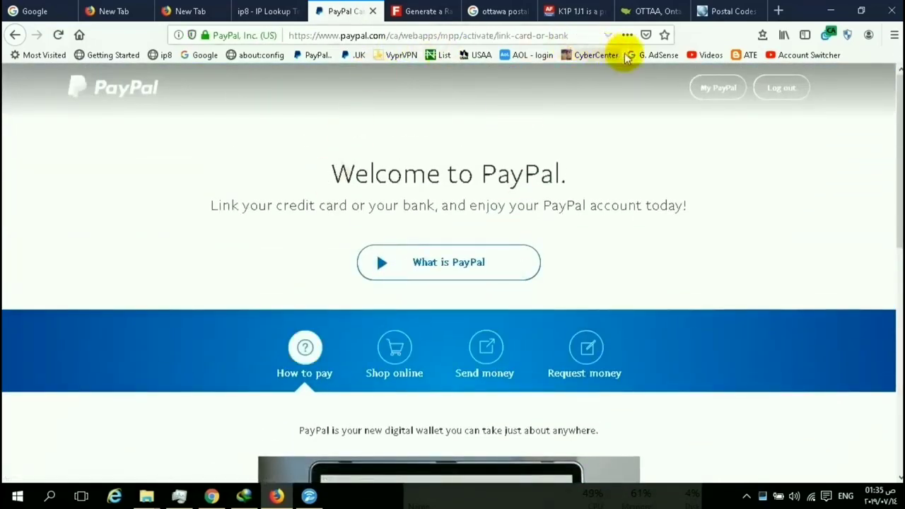
pyautogui.click(571, 36)
pyautogui.moveTo(454, 36); pyautogui.dragTo(390, 40)
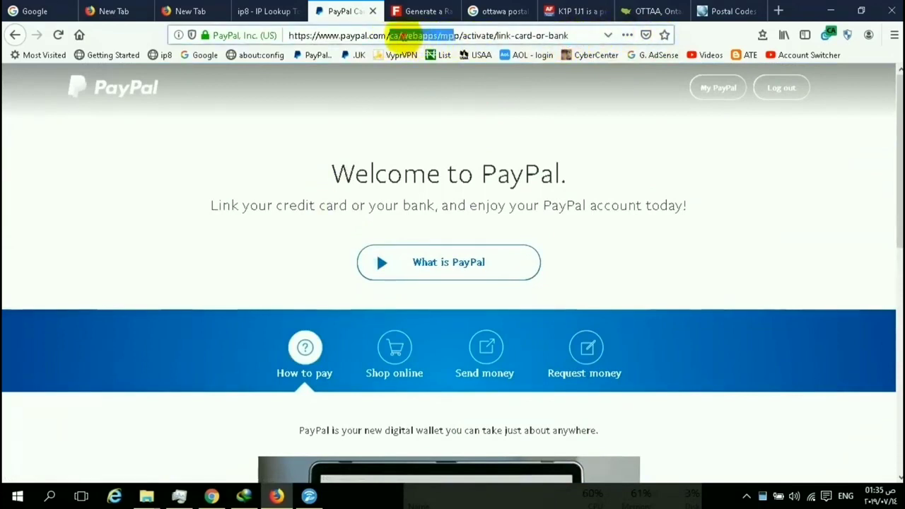
pyautogui.click(401, 36)
pyautogui.moveTo(414, 36); pyautogui.dragTo(586, 34)
pyautogui.press('BackSpace')
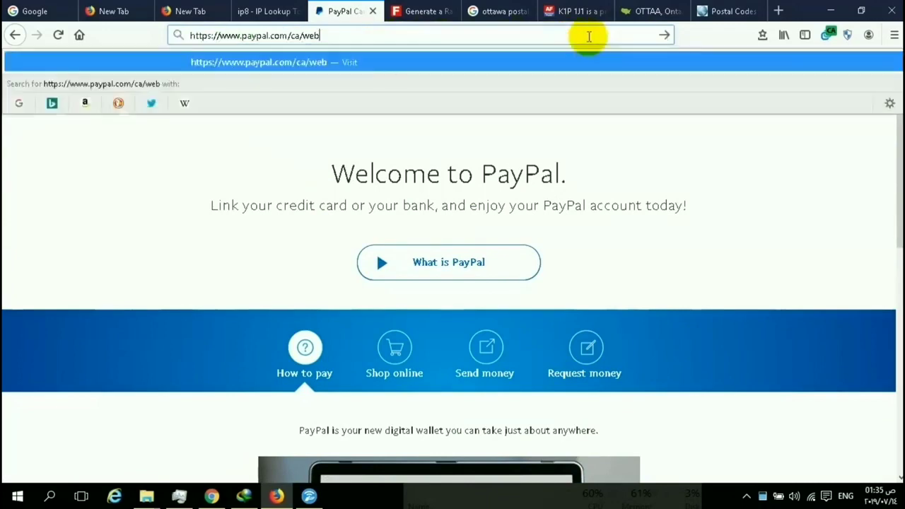
pyautogui.press('BackSpace')
pyautogui.press('BackSpace')
pyautogui.press('BackSpace')
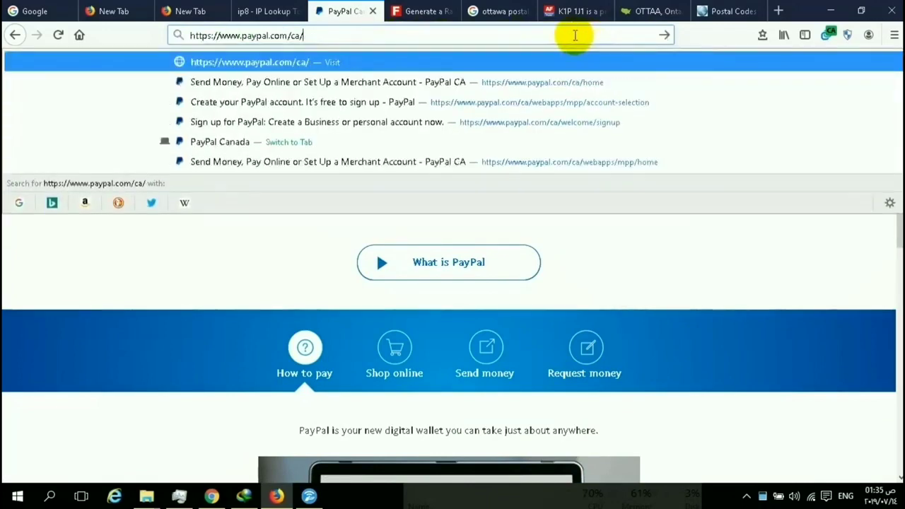
pyautogui.press('Return')
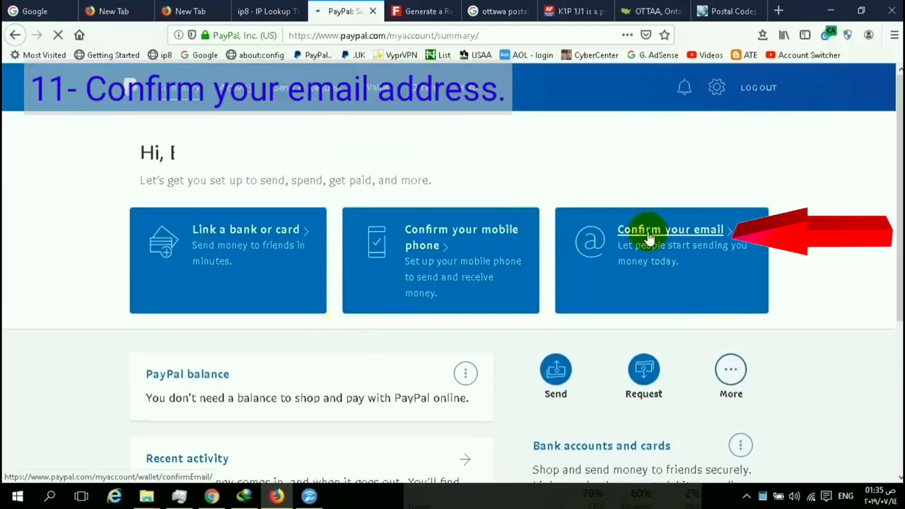
# Step: Request PayPal's confirmation email from the account summary page
pyautogui.click(645, 236)
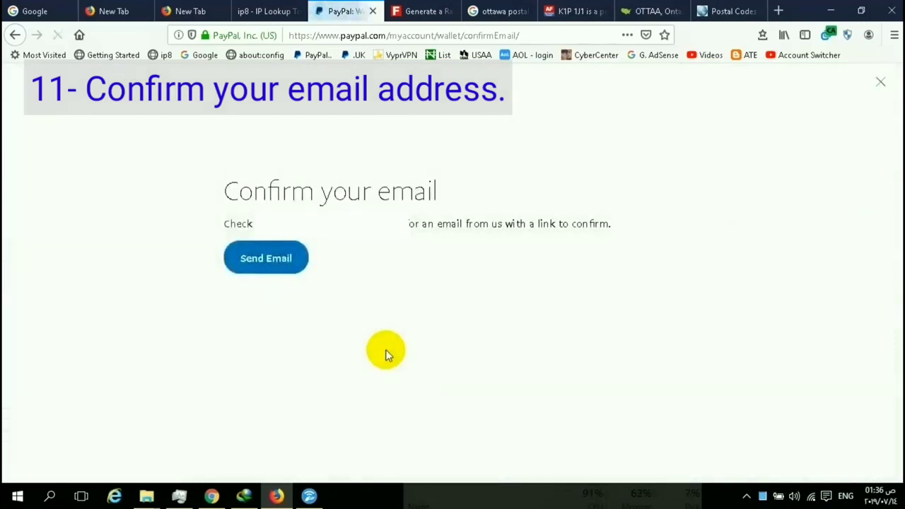
pyautogui.click(278, 264)
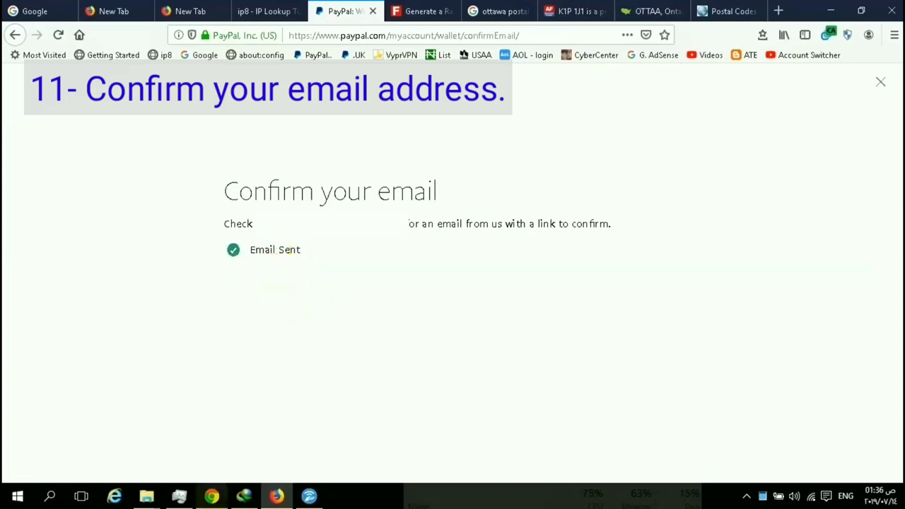
# Step: Switch to Yahoo Mail in Chrome, open today's PayPal message and copy the link address of Confirm My Email
pyautogui.click(207, 497)
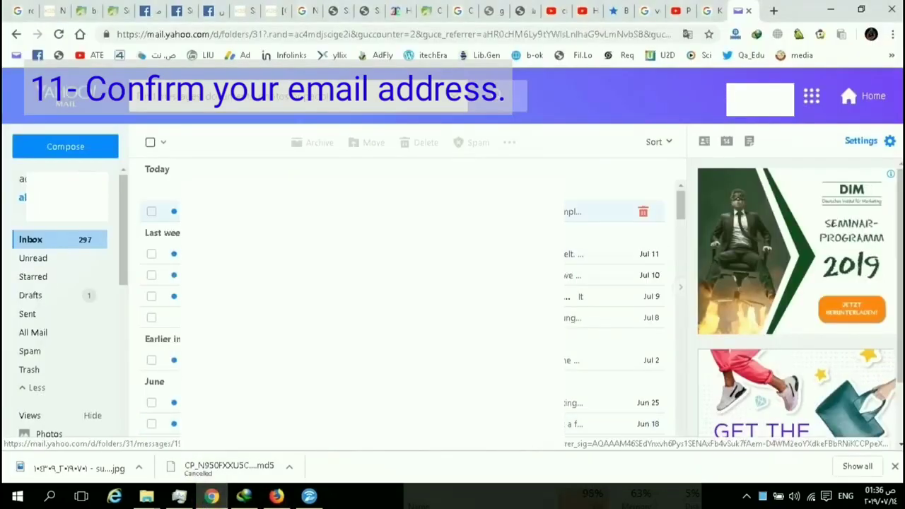
pyautogui.click(573, 212)
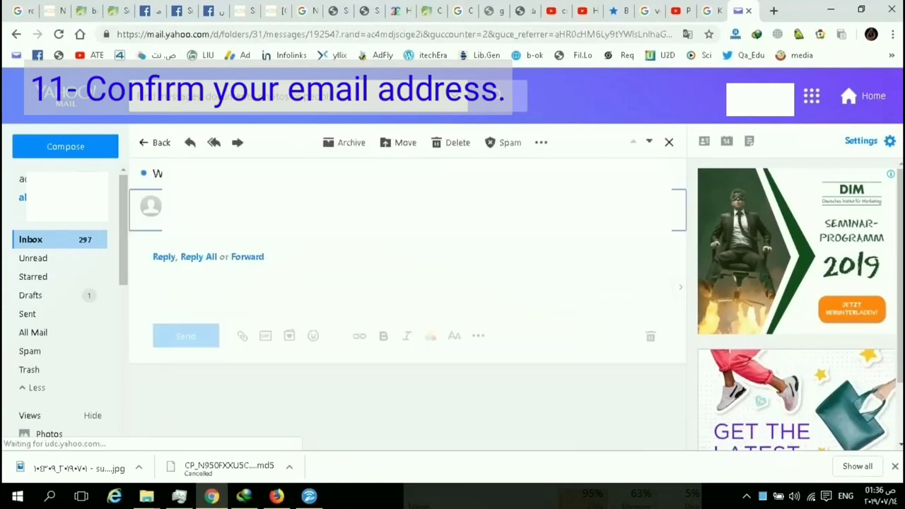
pyautogui.scroll(-3, 332, 244)
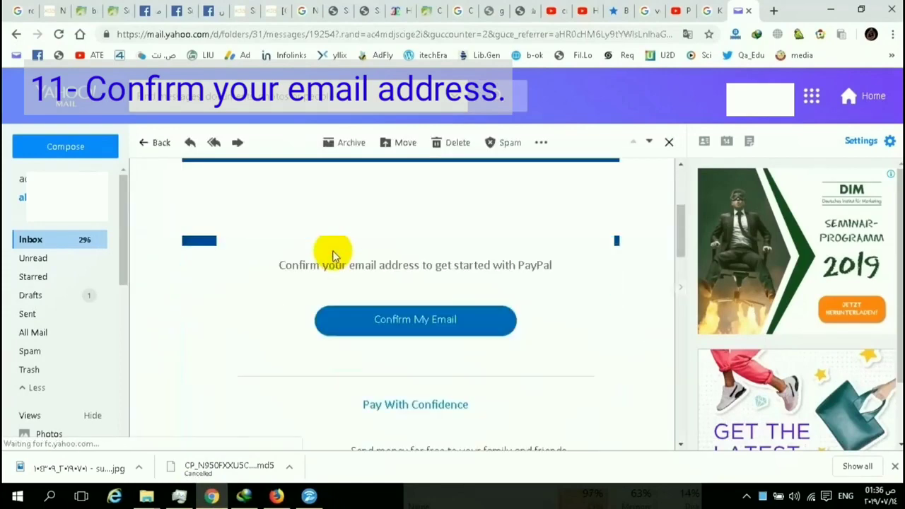
pyautogui.rightClick(408, 328)
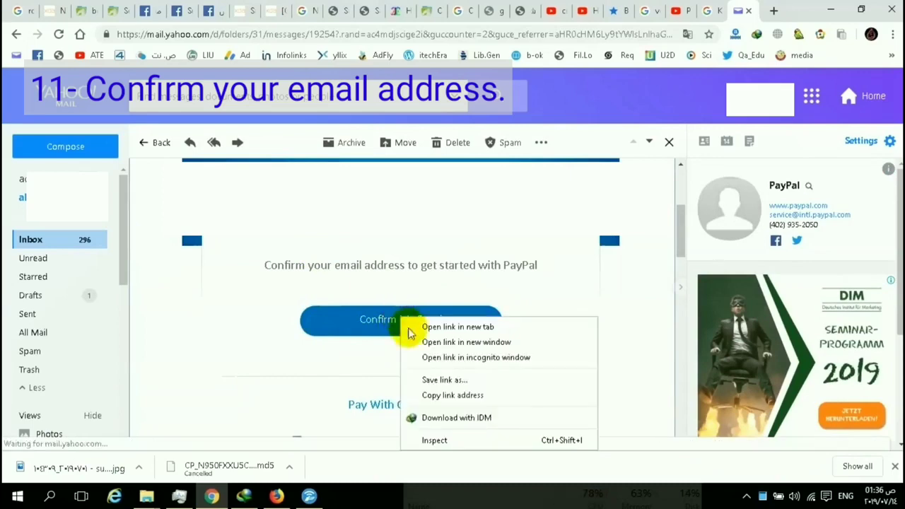
pyautogui.click(444, 396)
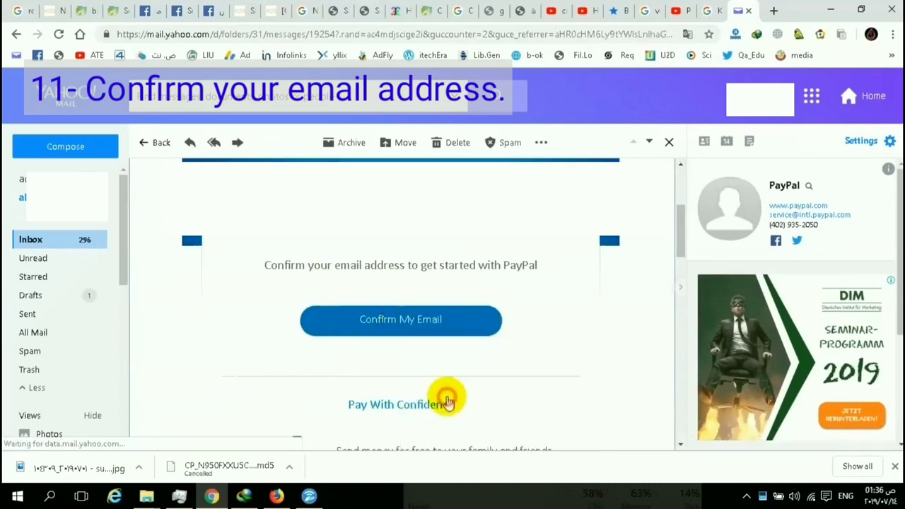
# Step: Switch to Firefox, open the copied confirmation link in a new tab, enter the account password and confirm the email address
pyautogui.click(277, 495)
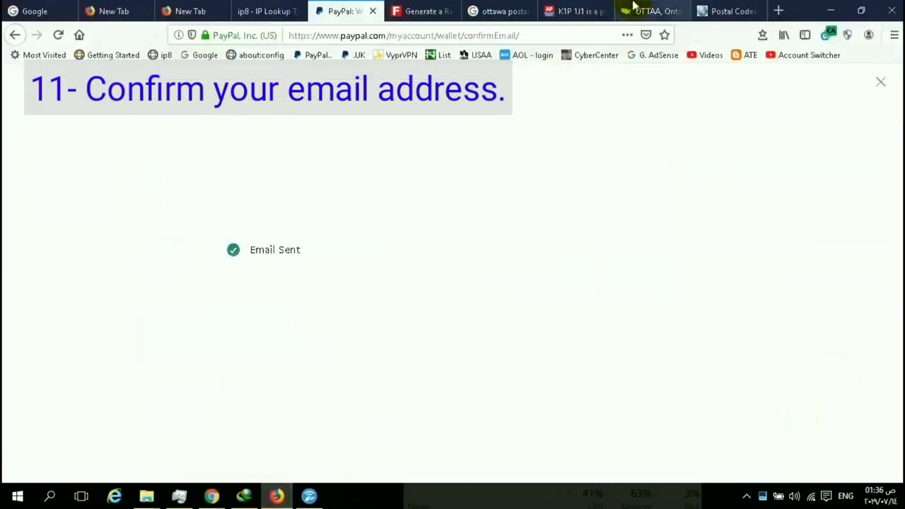
pyautogui.click(776, 12)
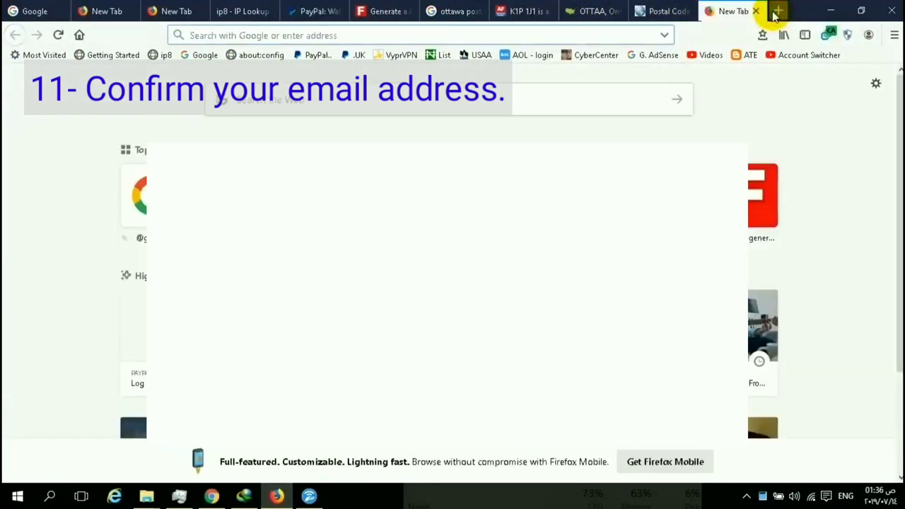
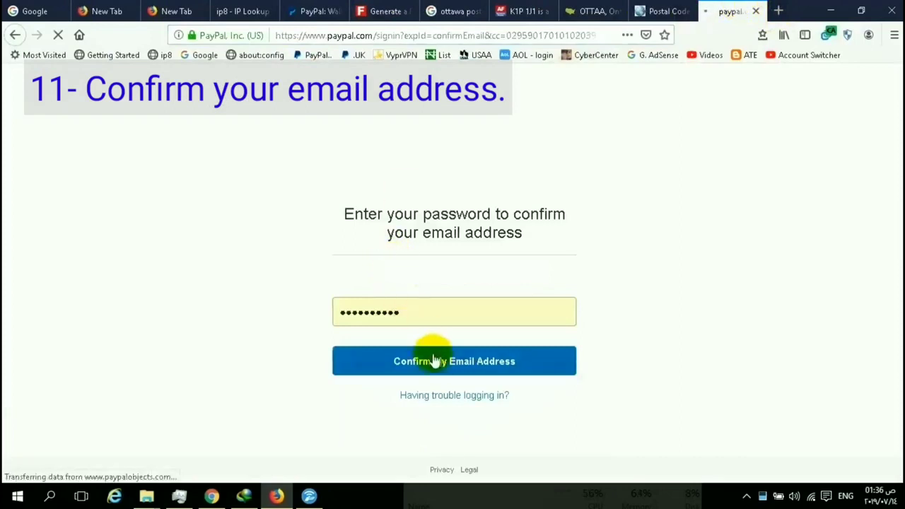
pyautogui.click(512, 350)
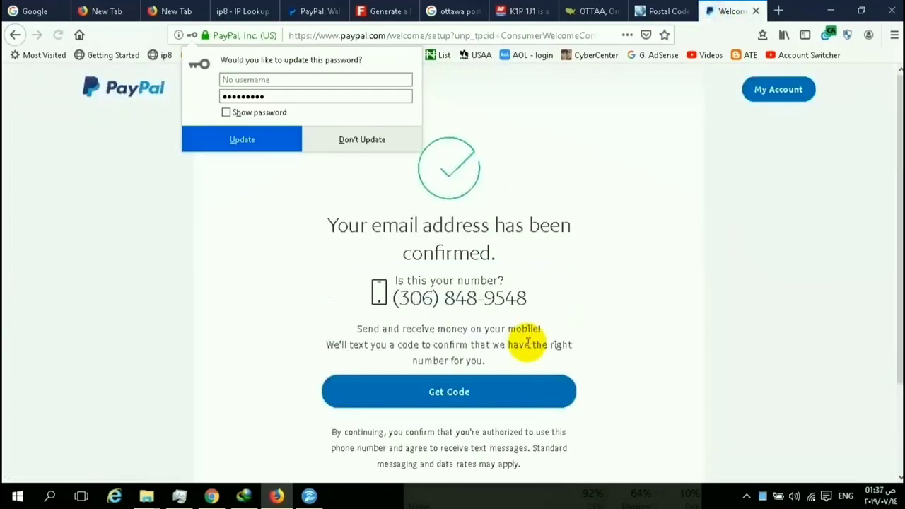
# Step: Update the PayPal password saved in the browser and postpone confirming the mobile number
pyautogui.scroll(-3, 509, 343)
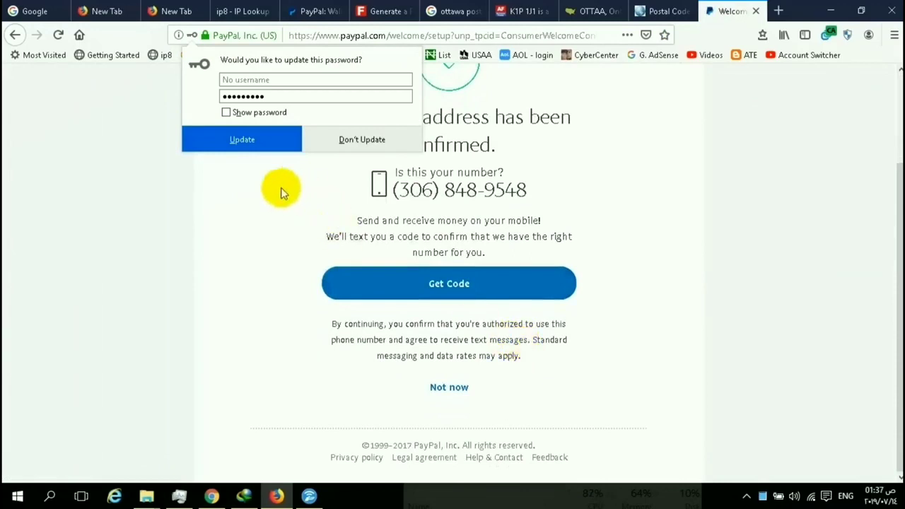
pyautogui.click(247, 144)
pyautogui.click(458, 396)
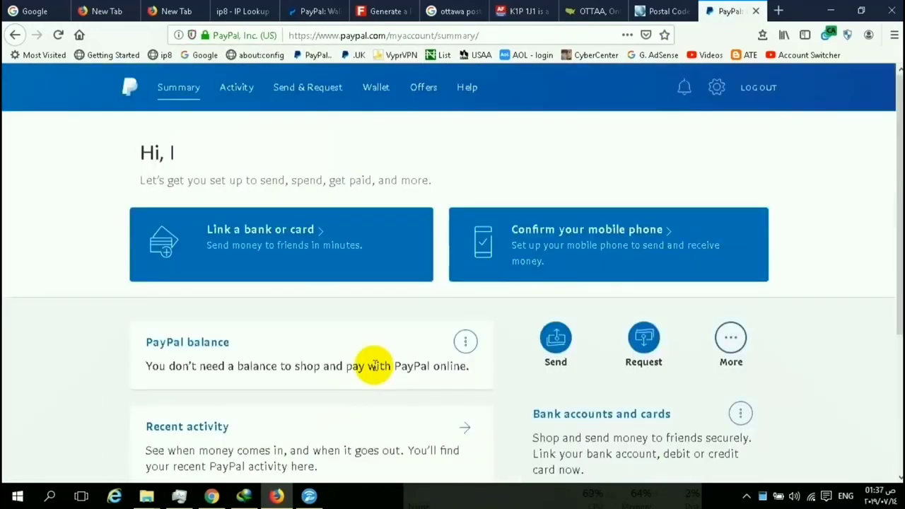
# Step: Start adding another phone number in the PayPal account settings, choosing Mobile as the phone type and activating the number entry
pyautogui.click(716, 93)
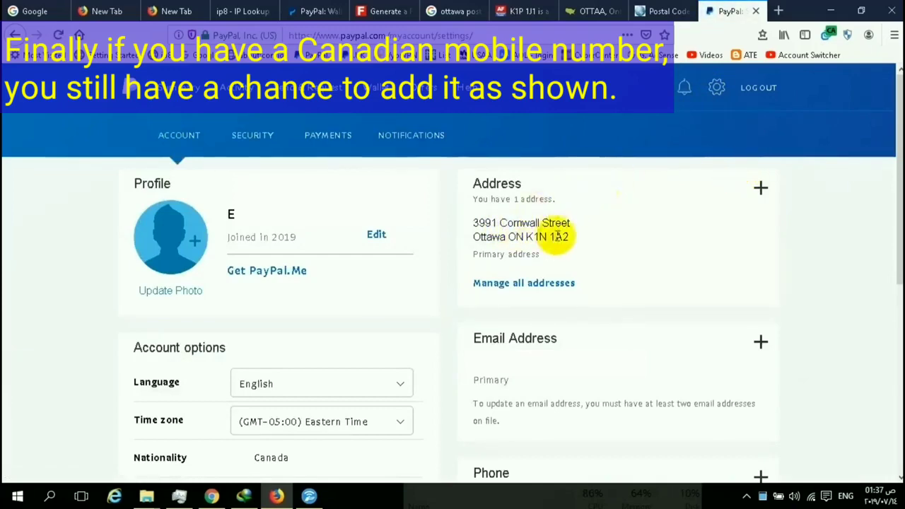
pyautogui.scroll(-3, 649, 285)
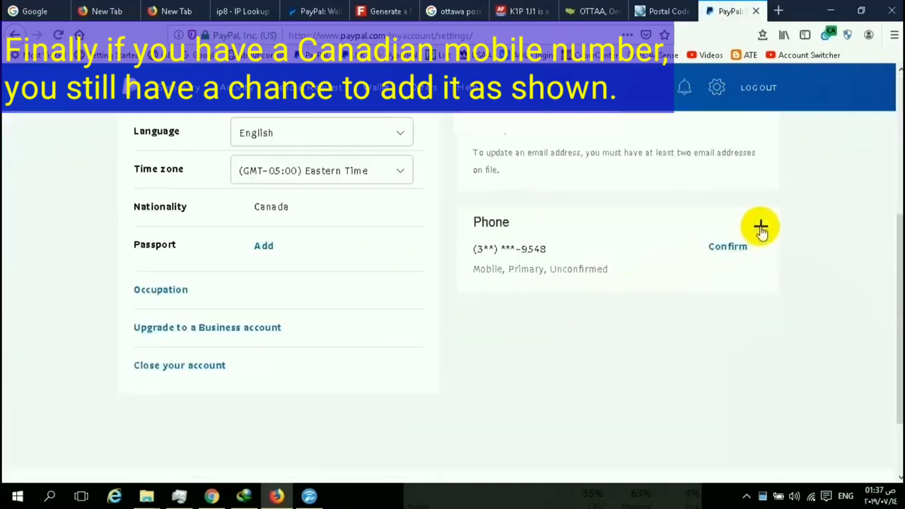
pyautogui.click(761, 228)
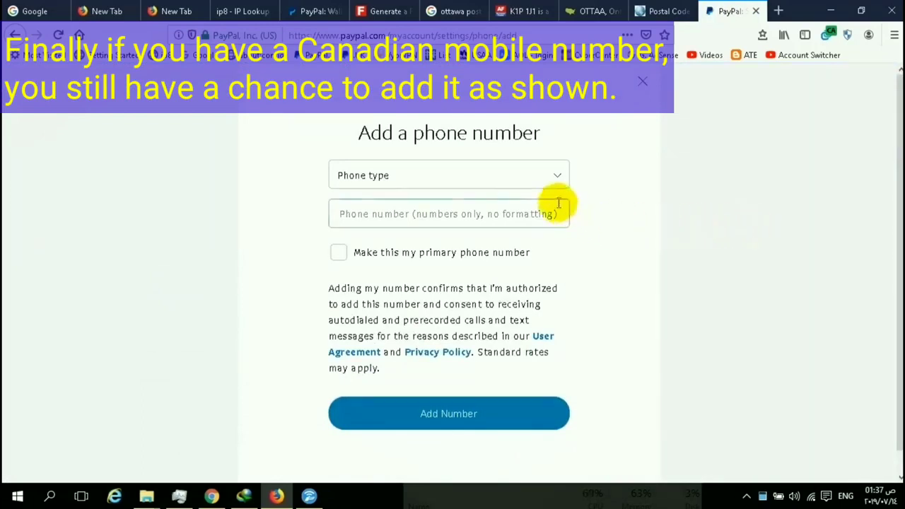
pyautogui.click(531, 173)
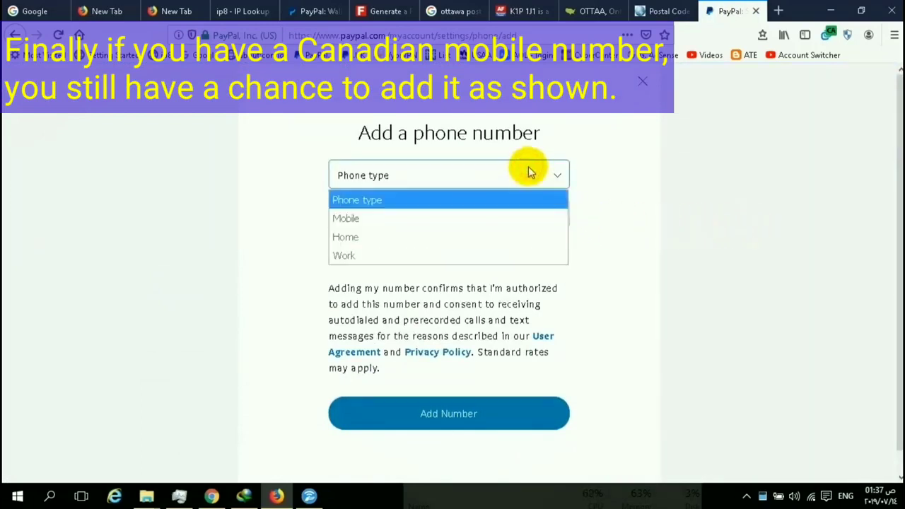
pyautogui.click(388, 217)
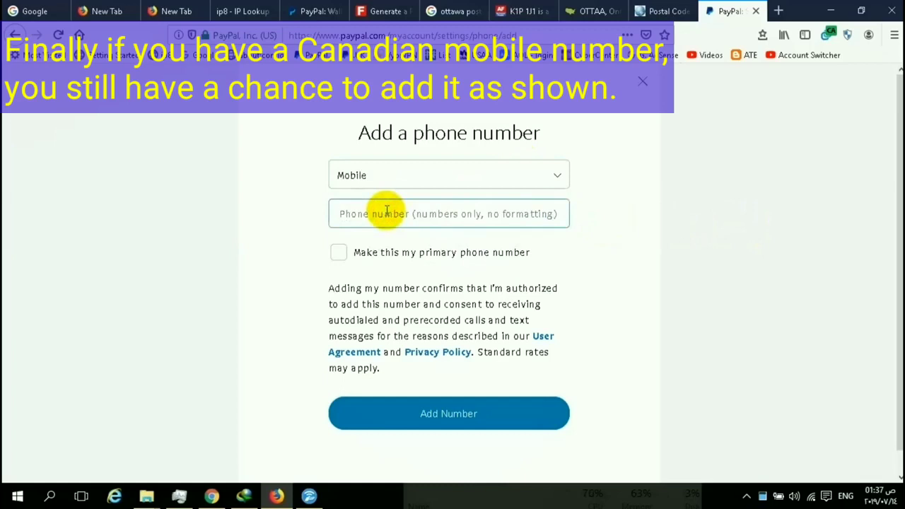
pyautogui.click(418, 221)
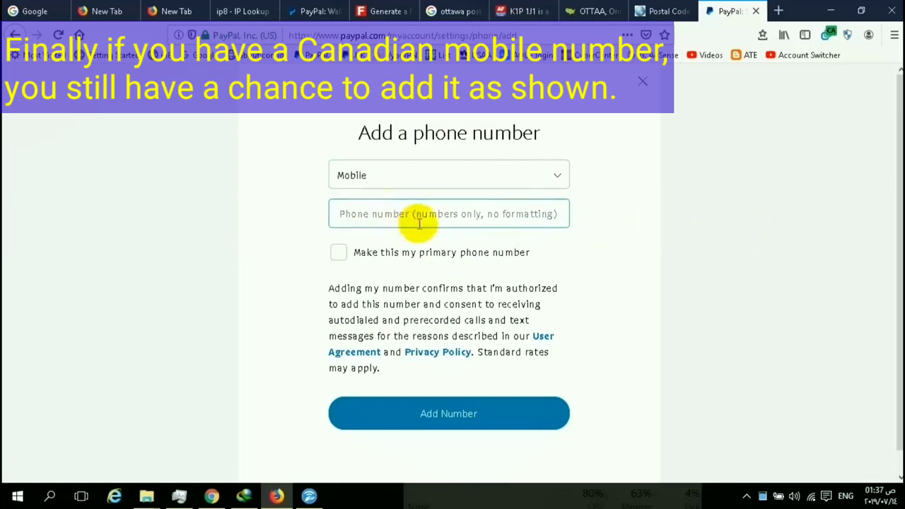